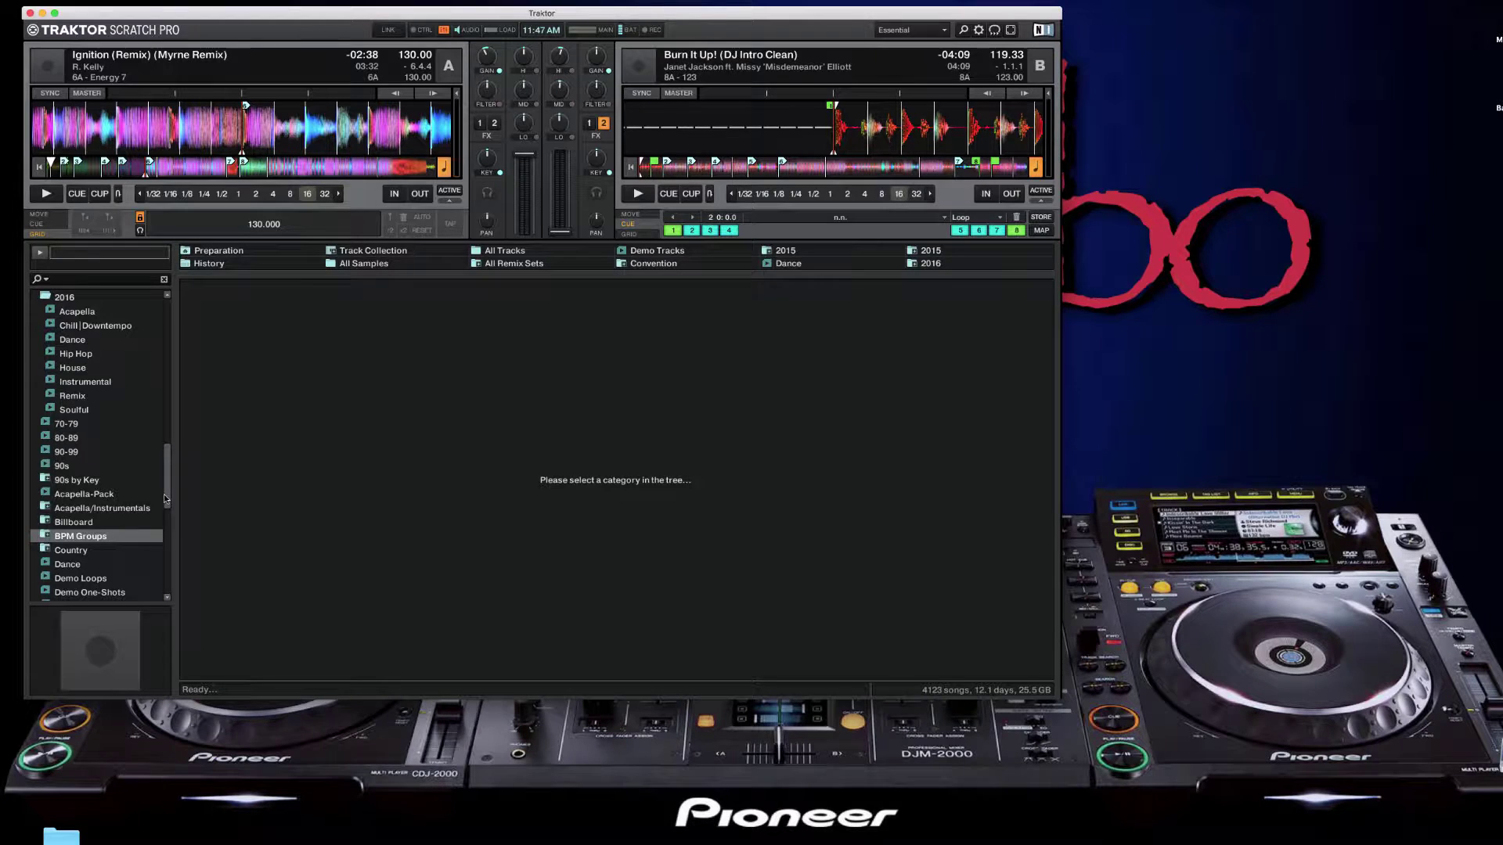
Scroll down the browser tree and open the 90s playlist to list its tracks
scroll(168, 493, down, 1)
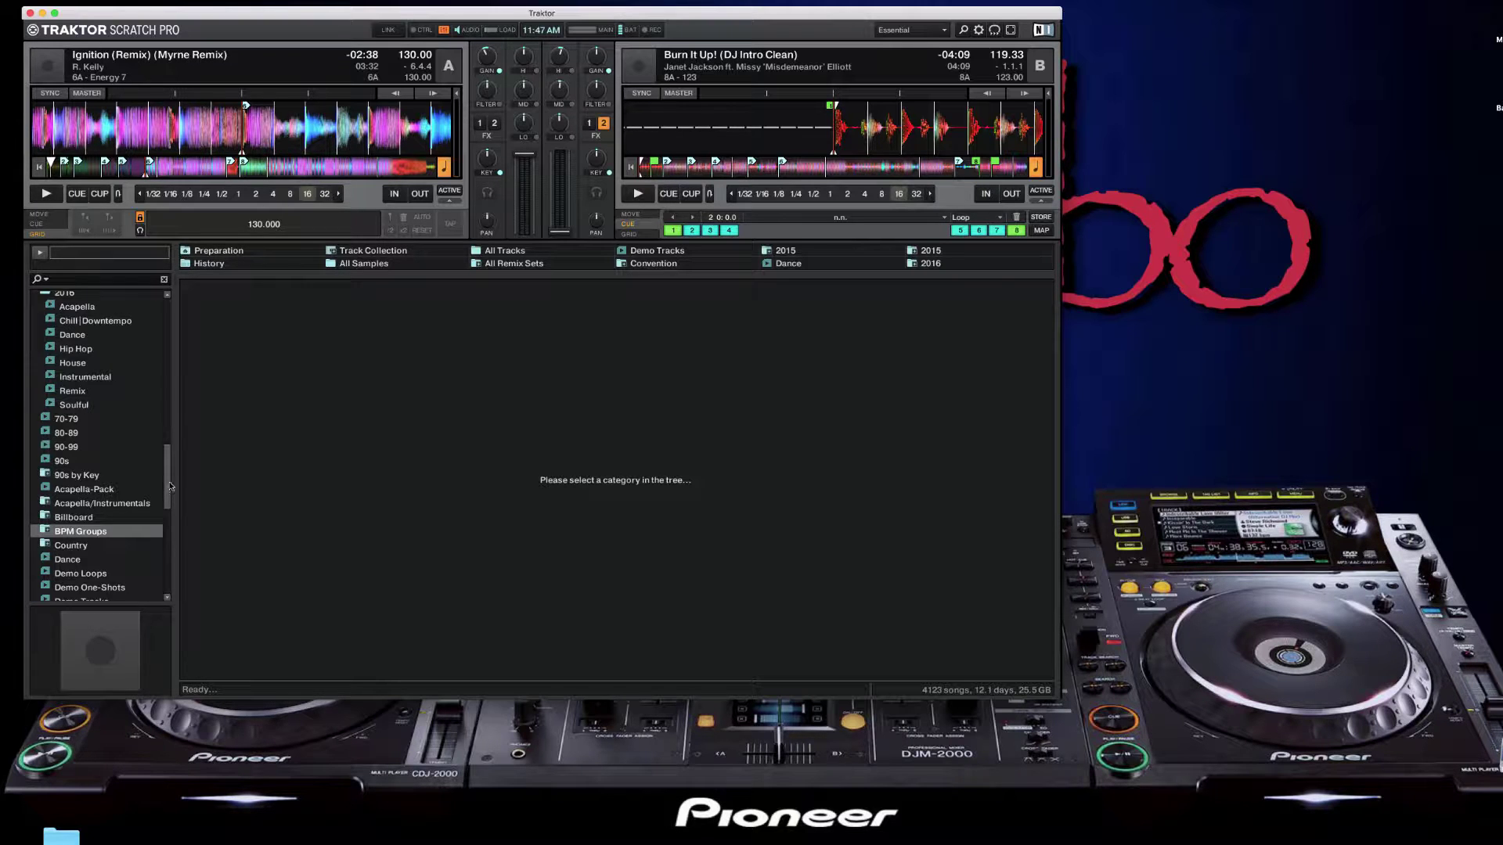
scroll(170, 486, down, 1)
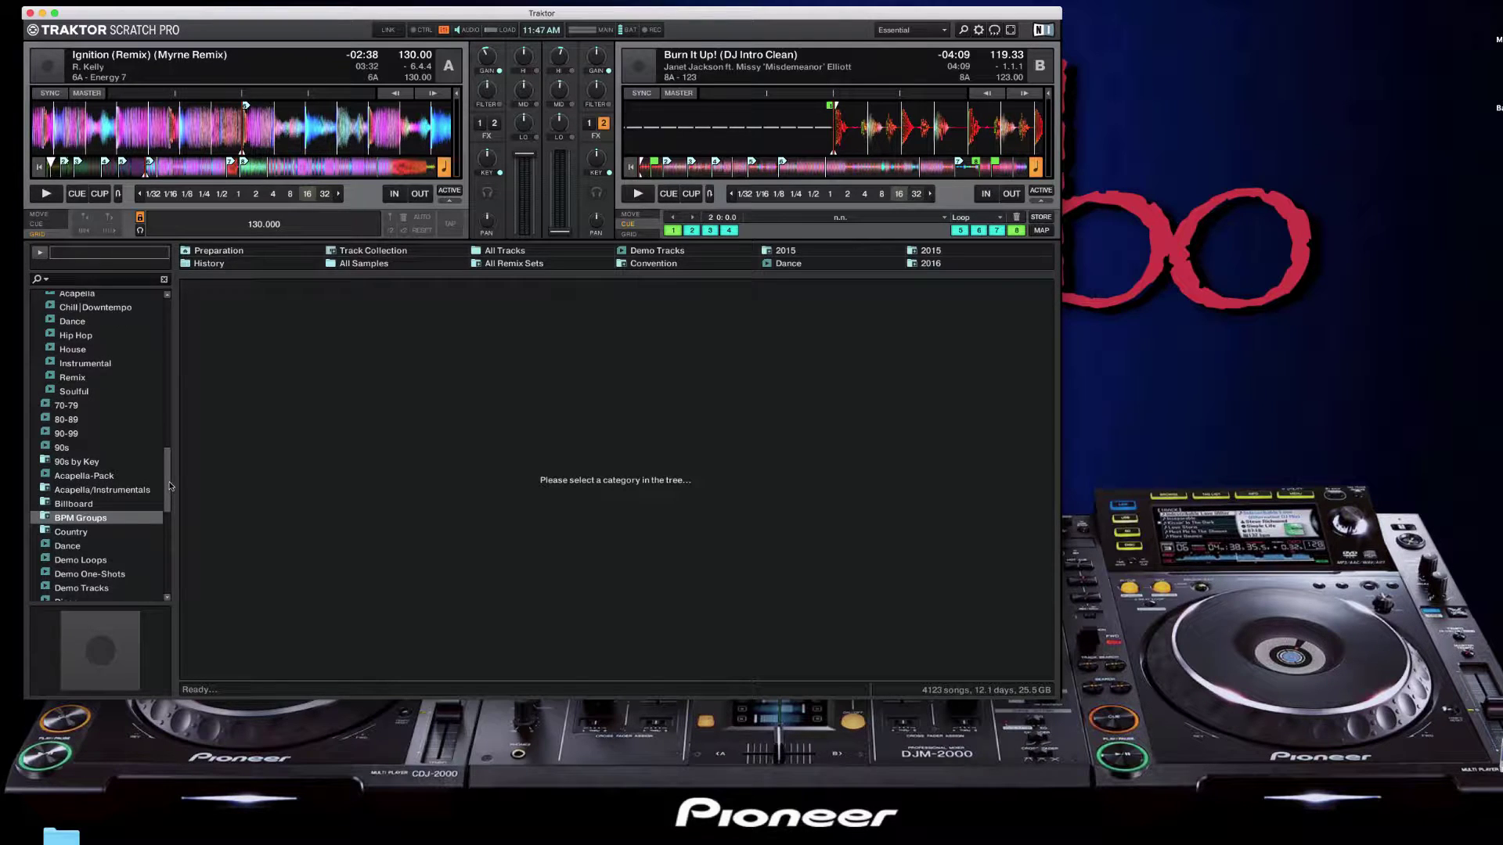
click(63, 449)
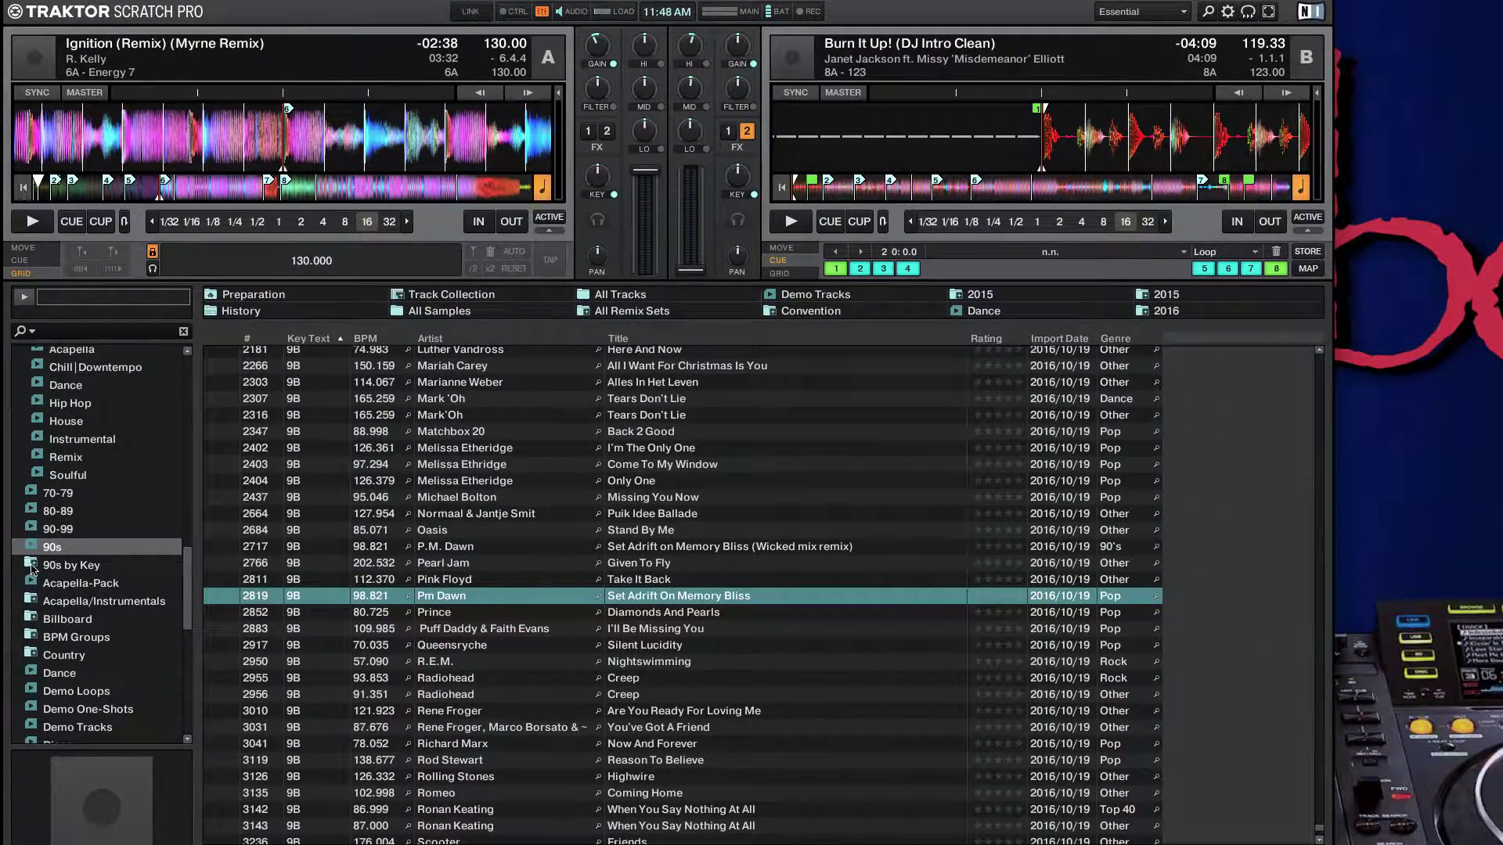
Expand 90s by Key, browse 01A (Kandi) and 02A (Robbie Williams 'Millennium'), then collapse the folder
click(32, 565)
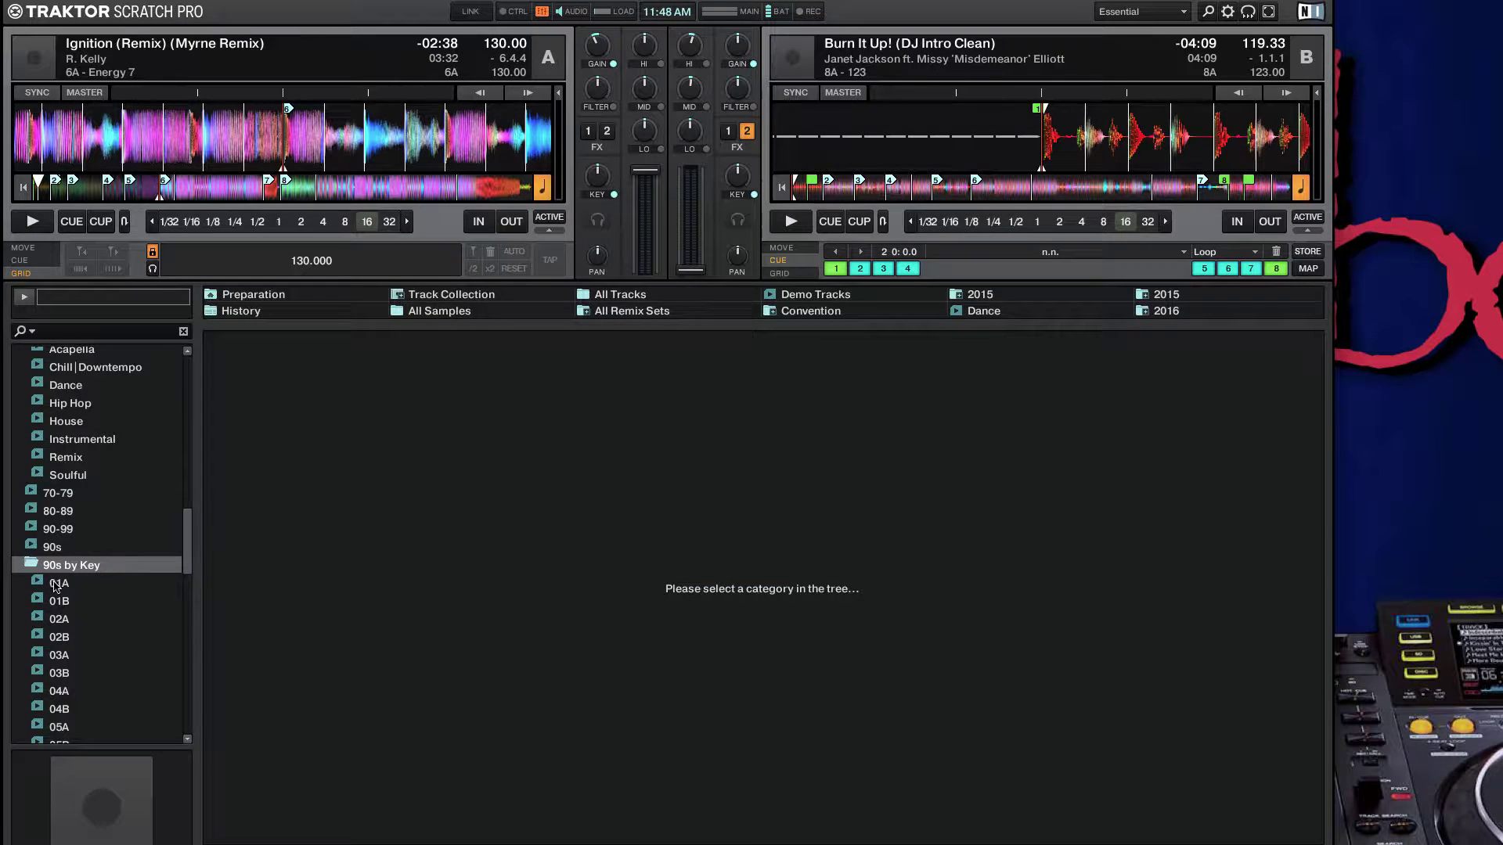
click(56, 584)
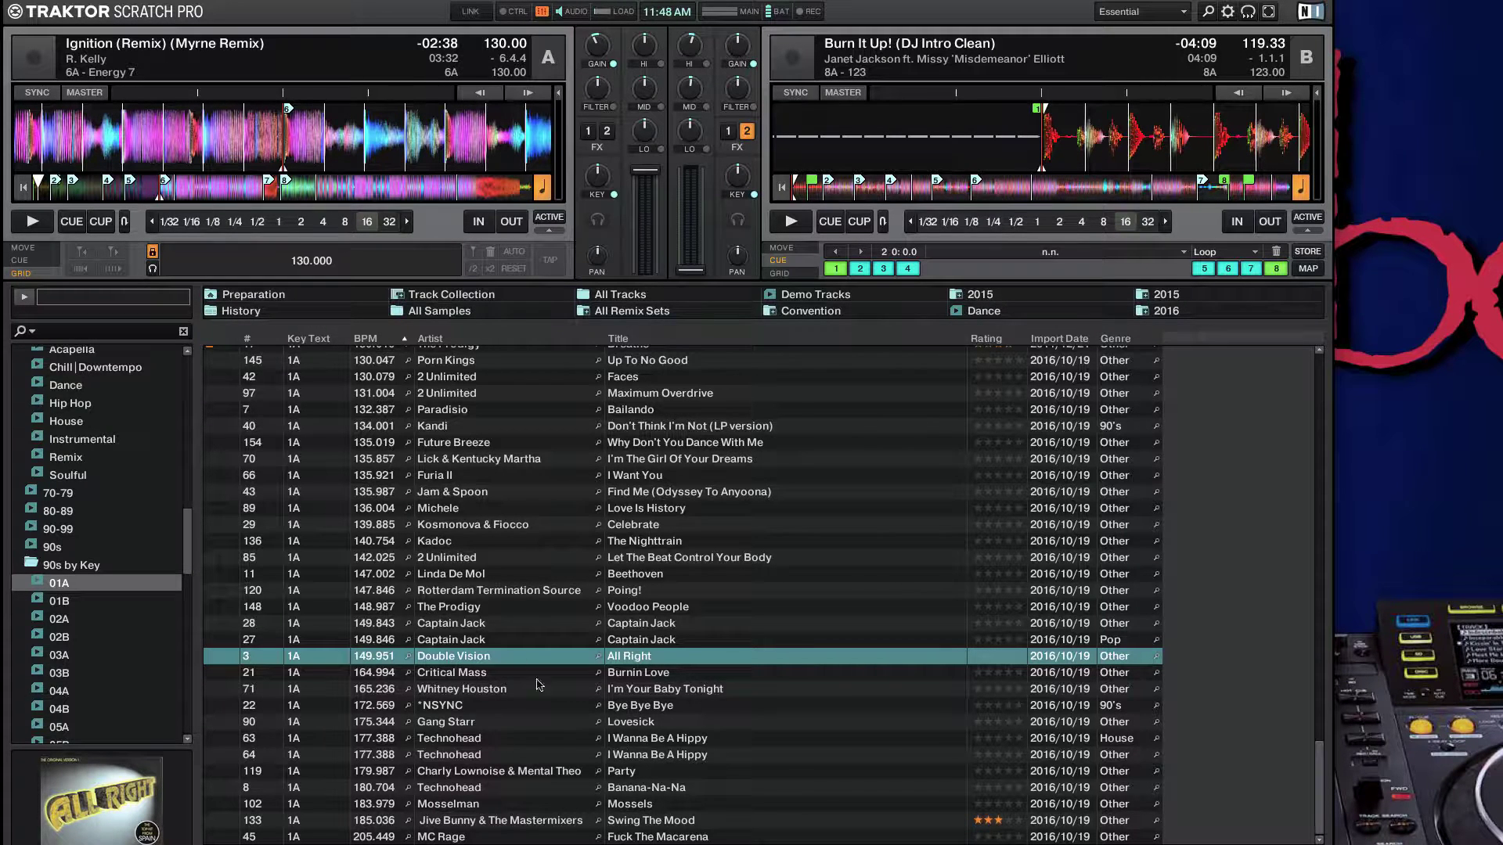
click(324, 423)
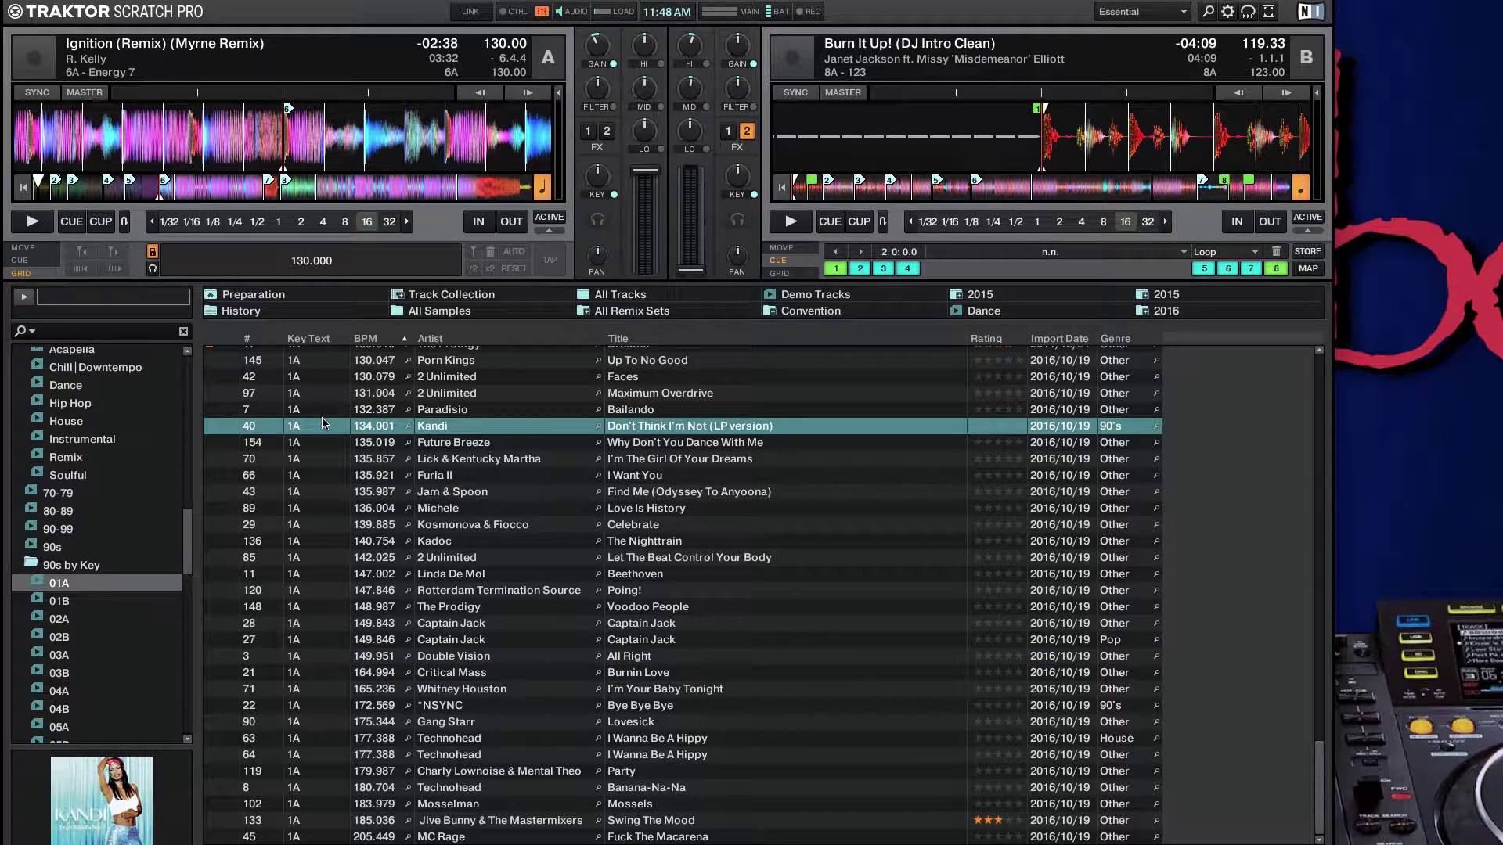
click(64, 622)
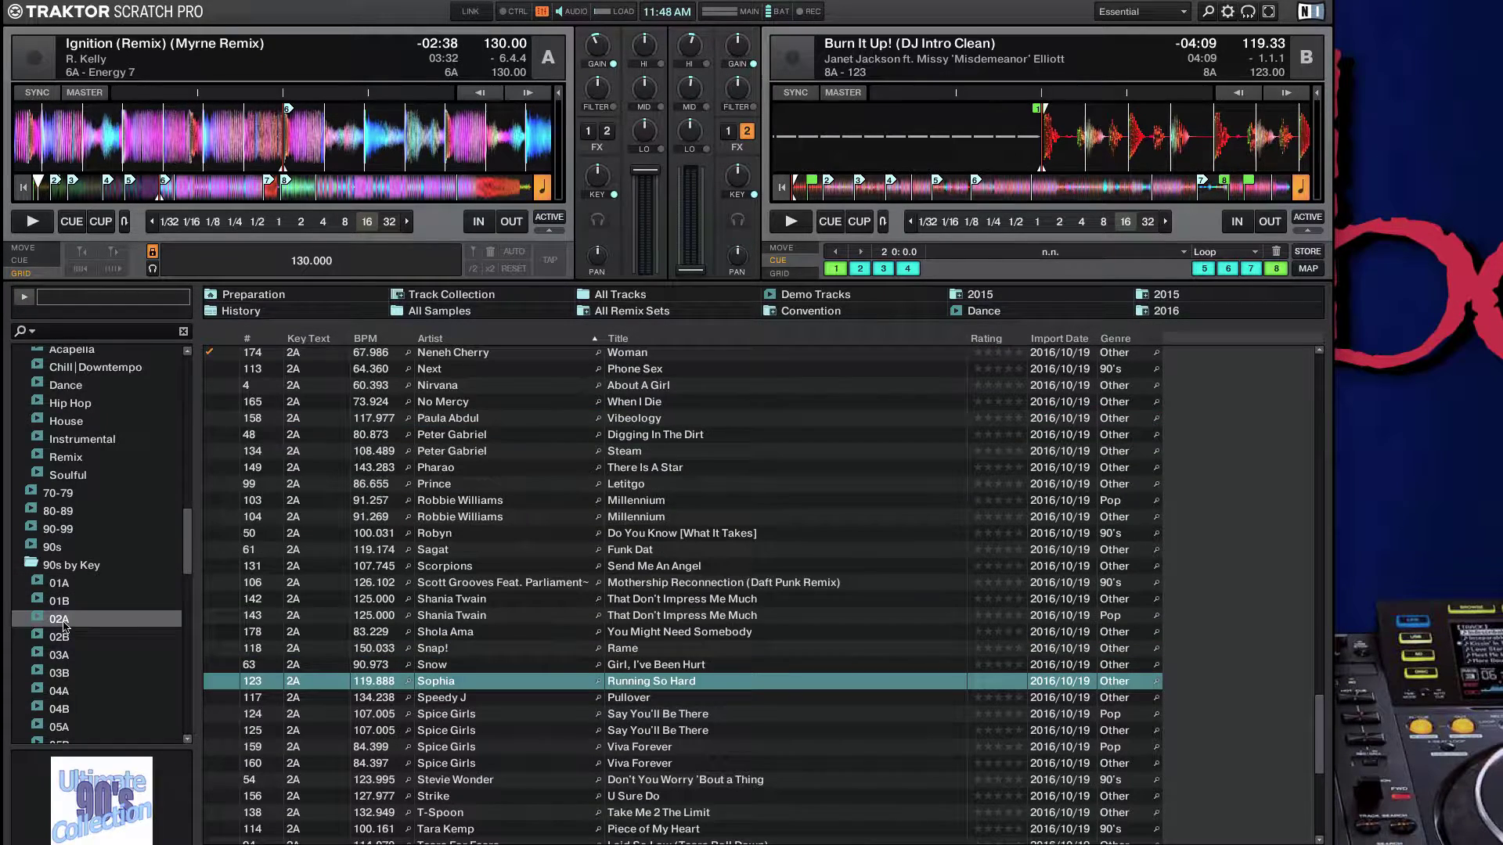
click(296, 504)
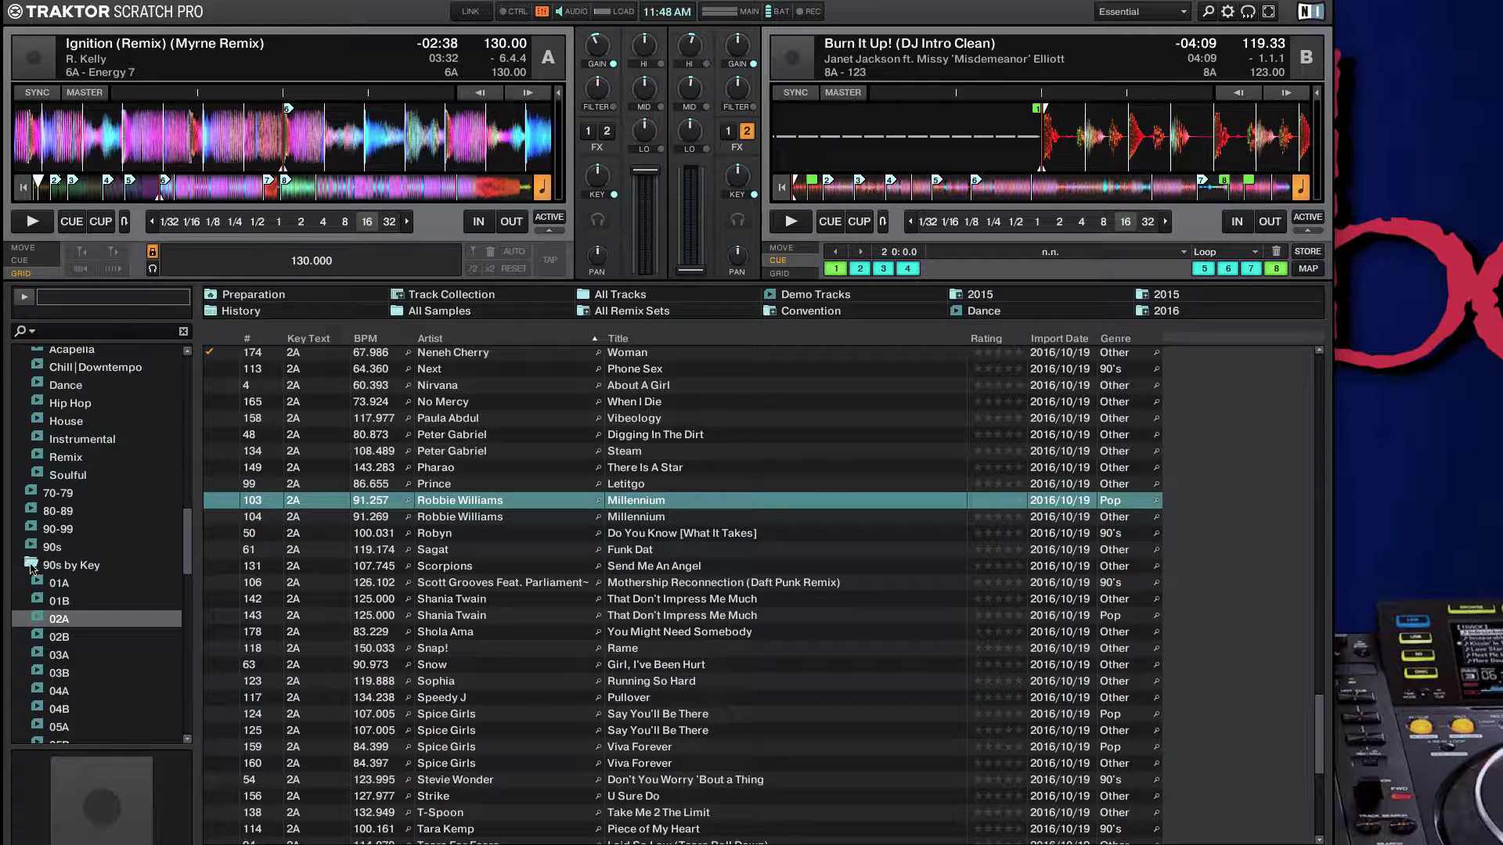
click(31, 567)
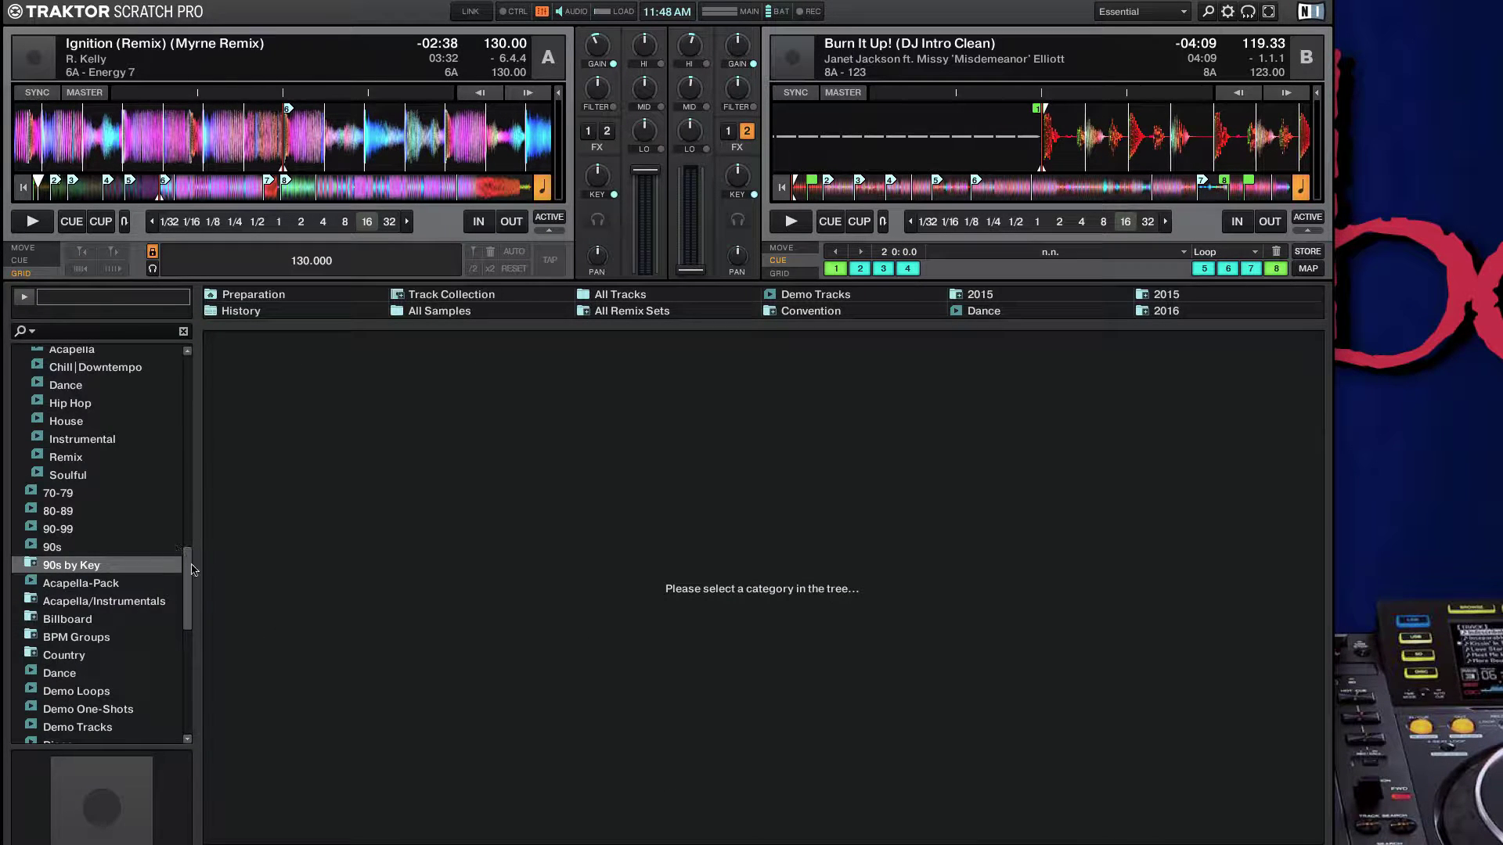
Open the 90-99 playlist, then drag the tree scrollbar up toward the 2014 folder
scroll(188, 570, up, 3)
scroll(191, 571, down, 3)
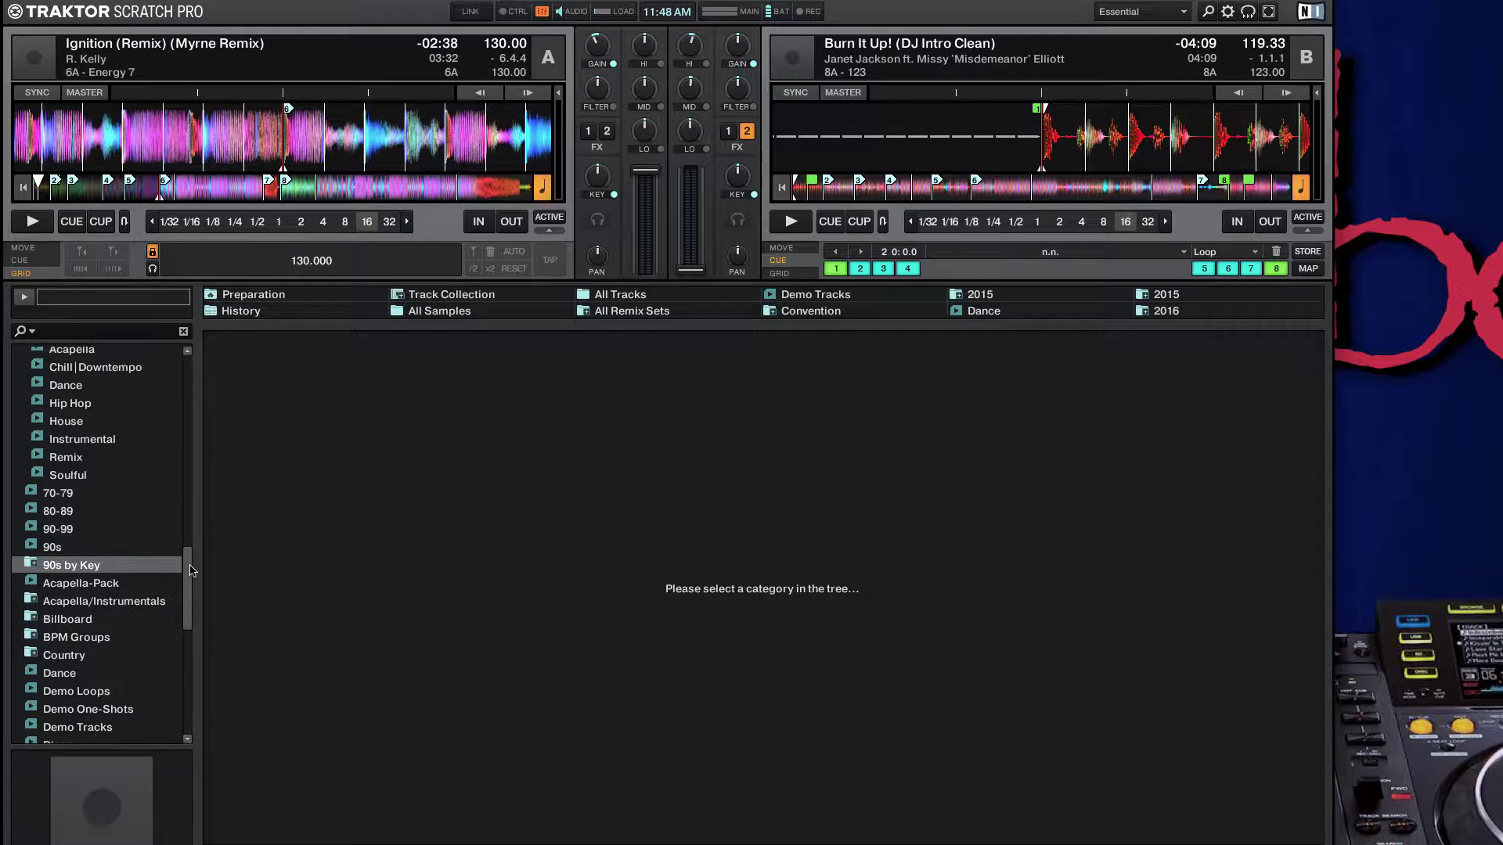
click(64, 533)
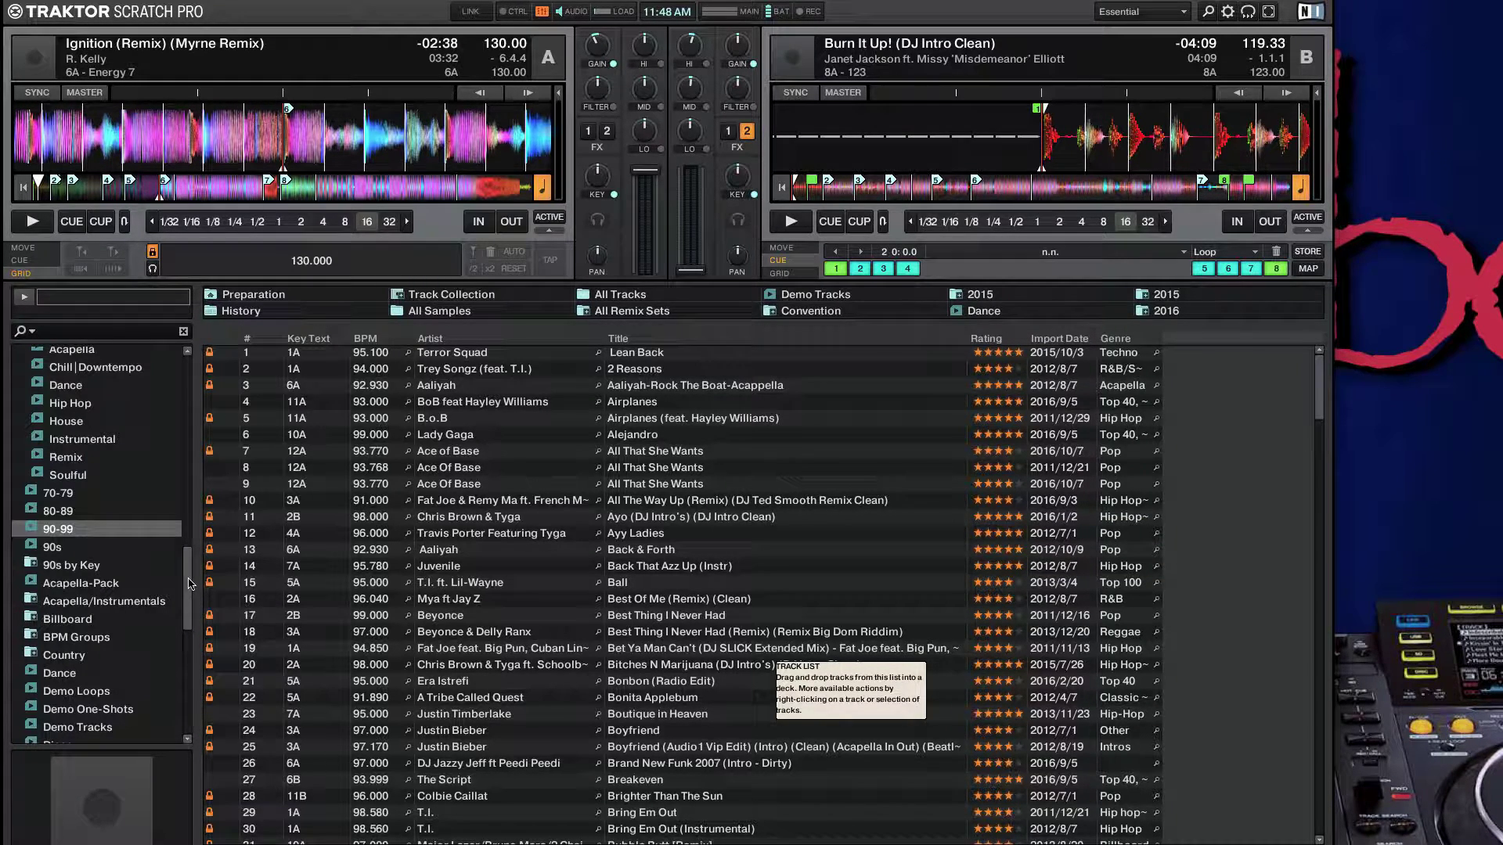
drag(188, 583, 190, 576)
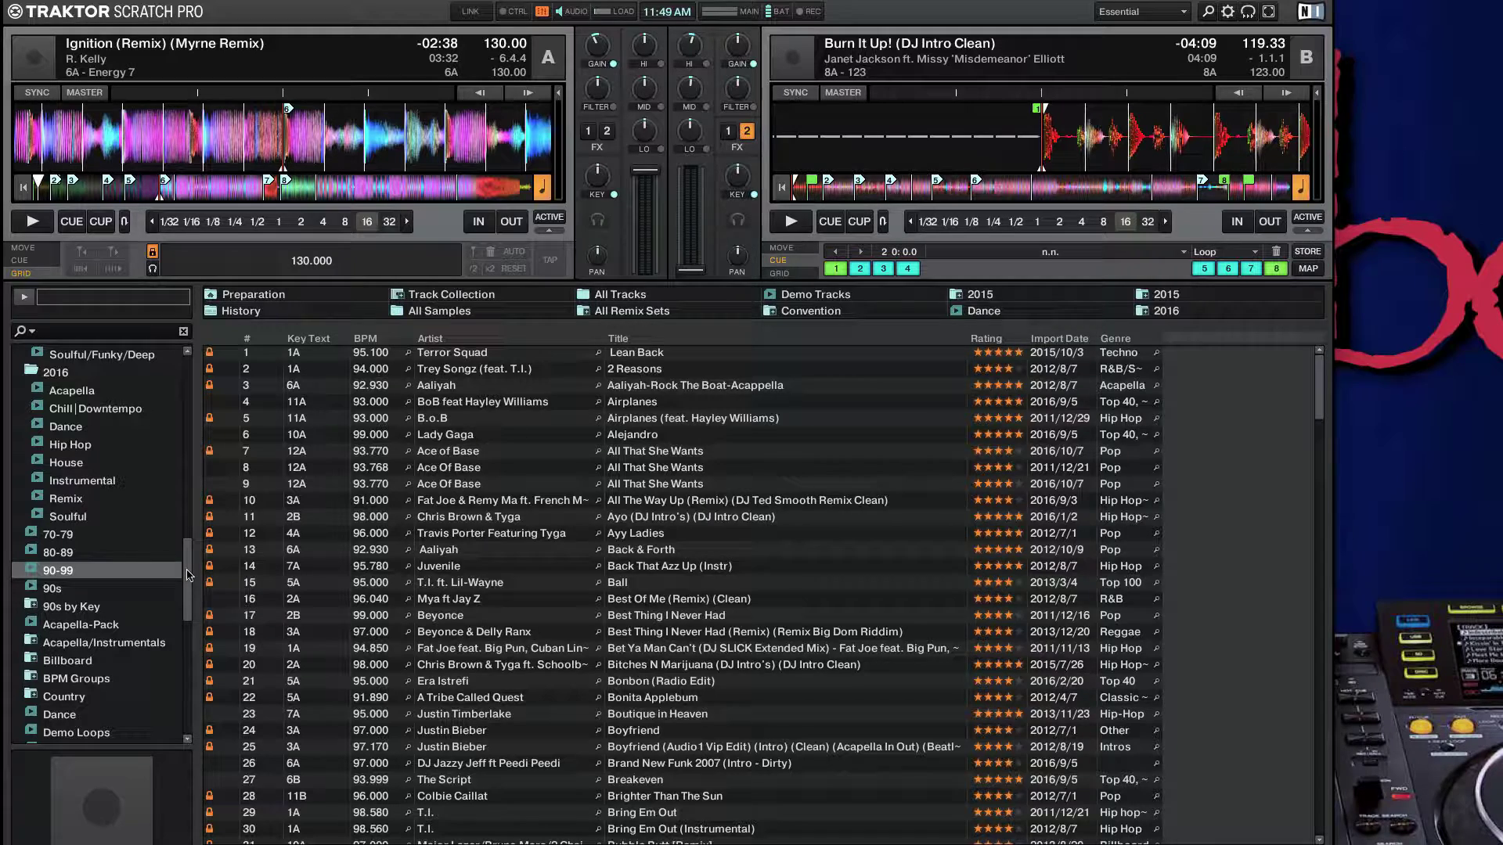
drag(188, 575, 209, 540)
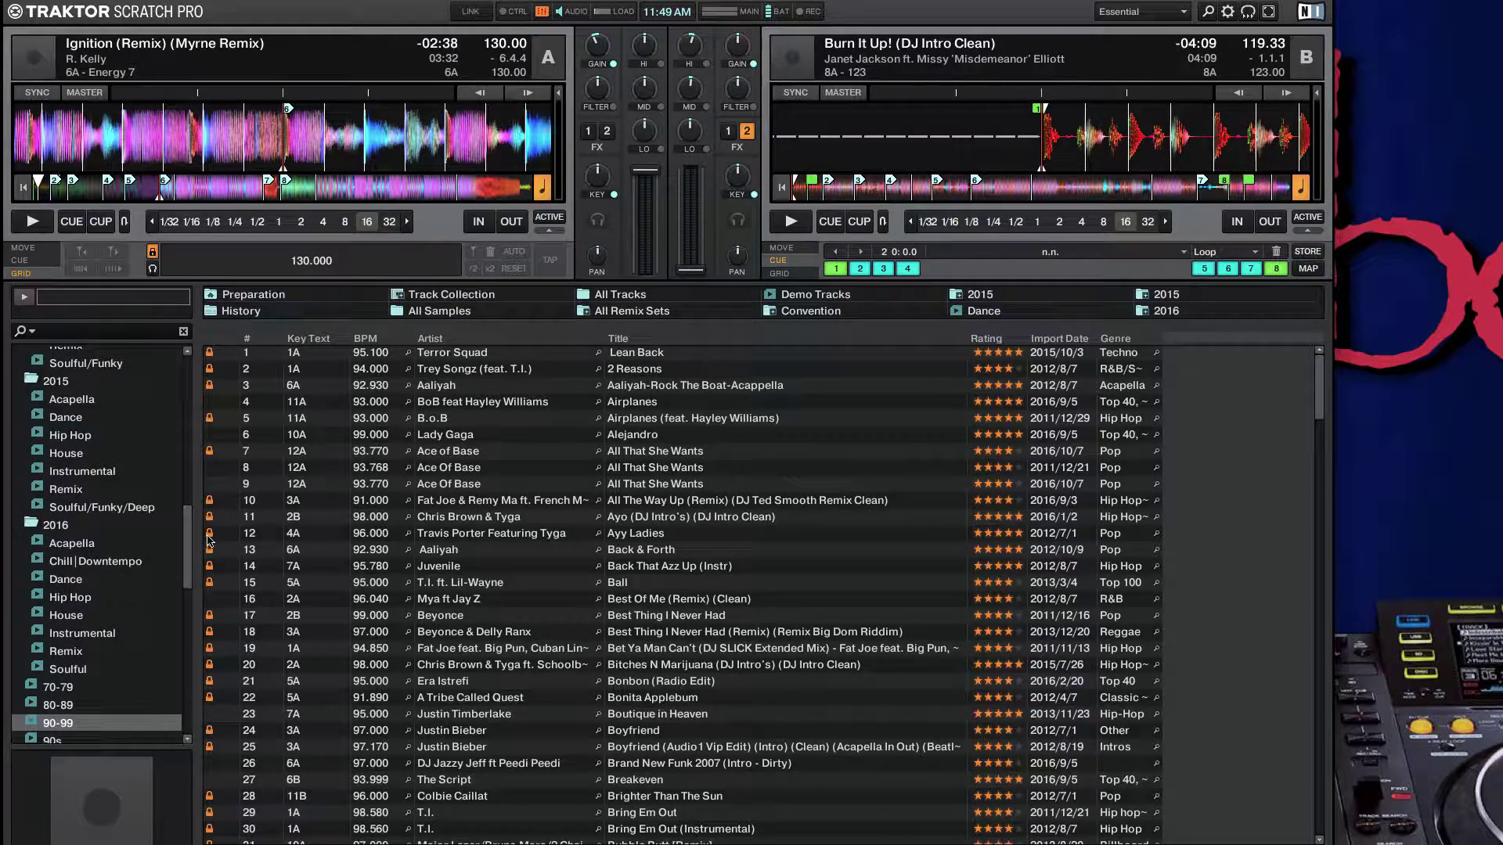
drag(188, 536, 188, 489)
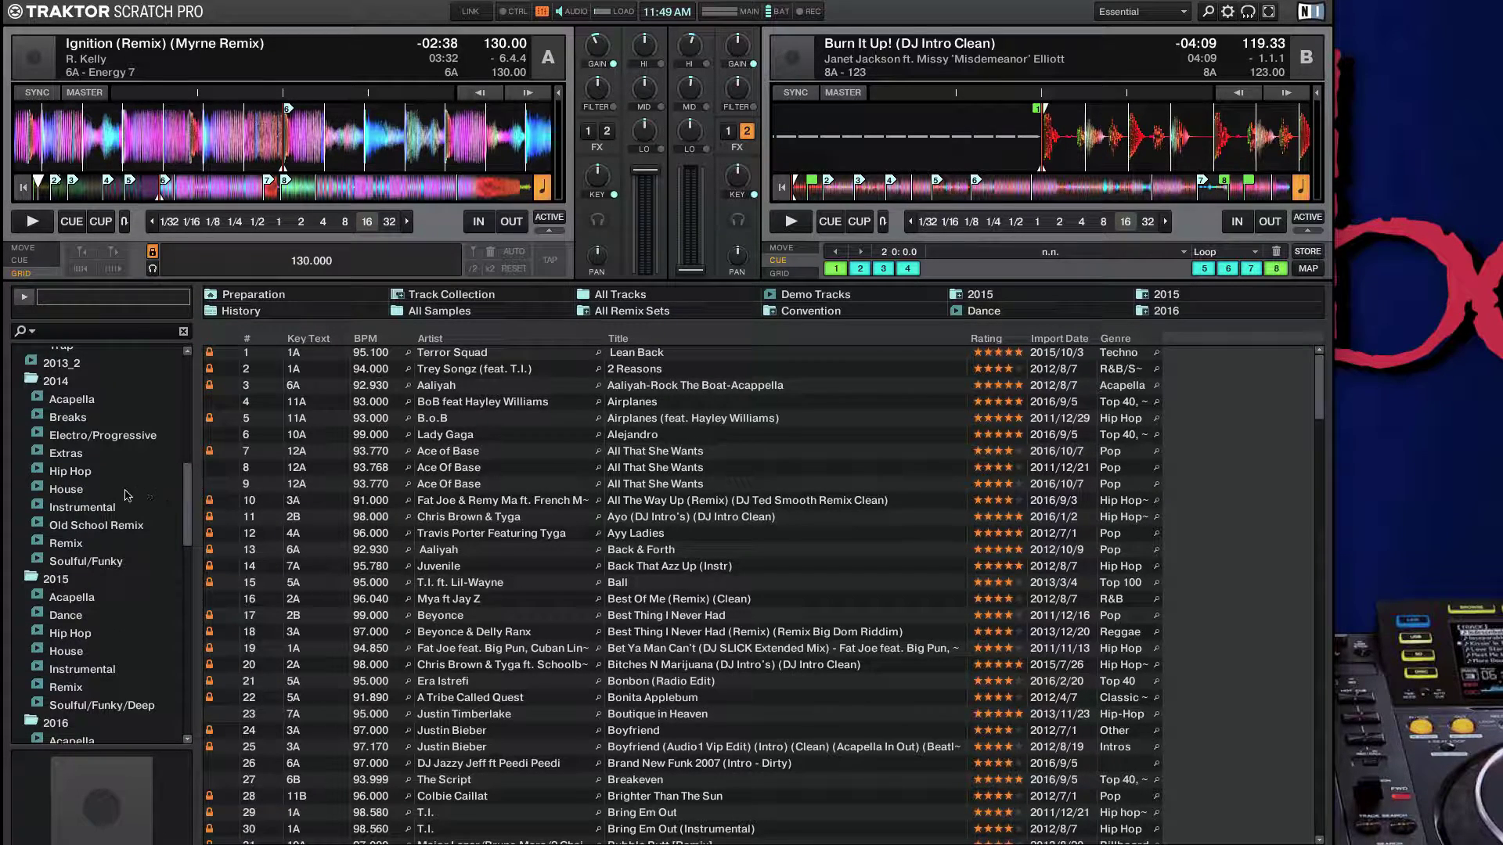
Check the 2014 Hip Hop, House and Instrumental playlists, which turn out empty
click(83, 474)
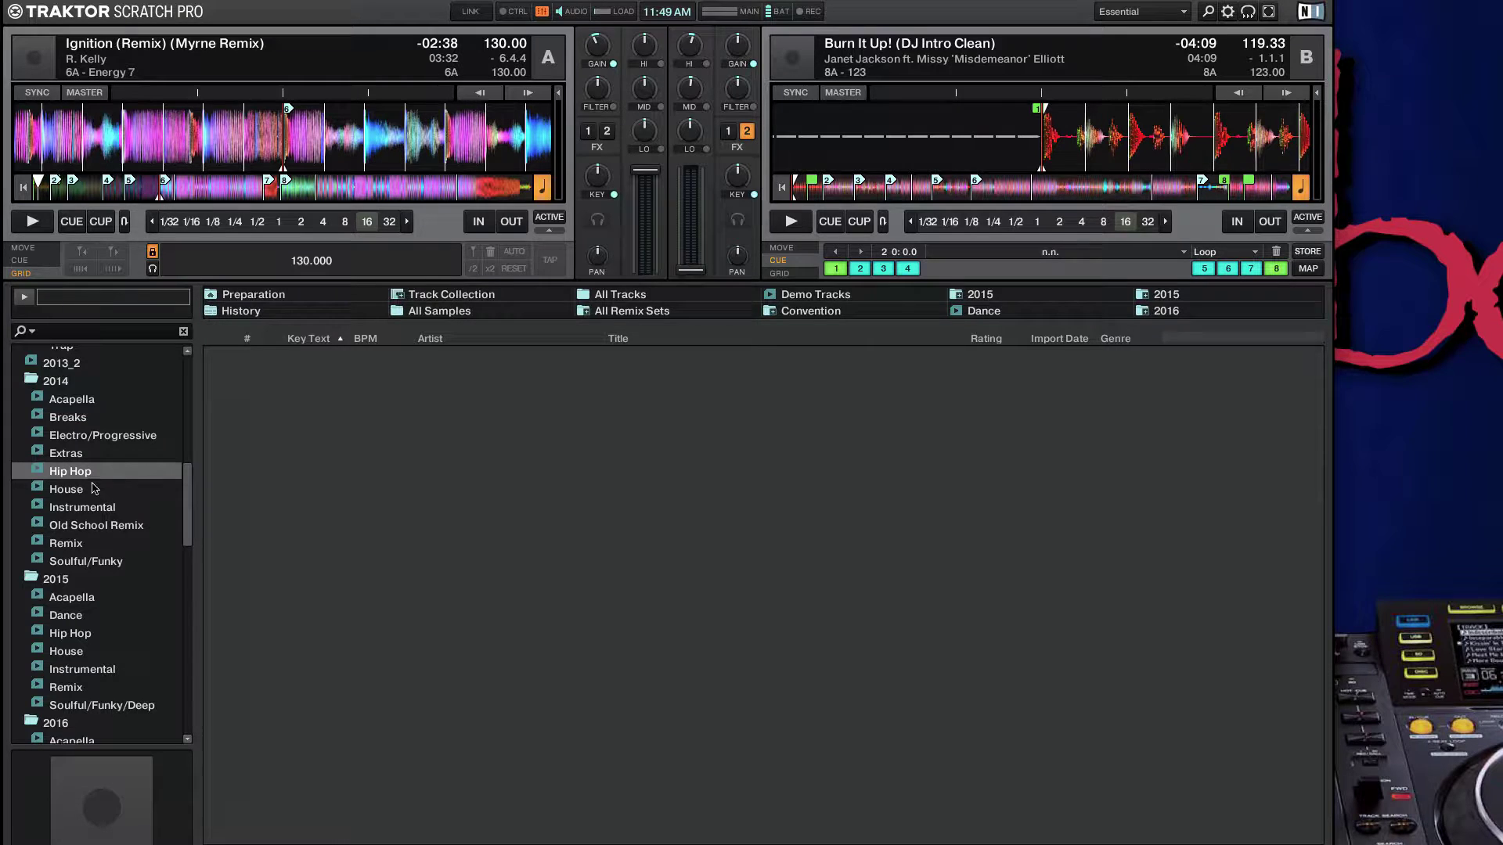
click(71, 491)
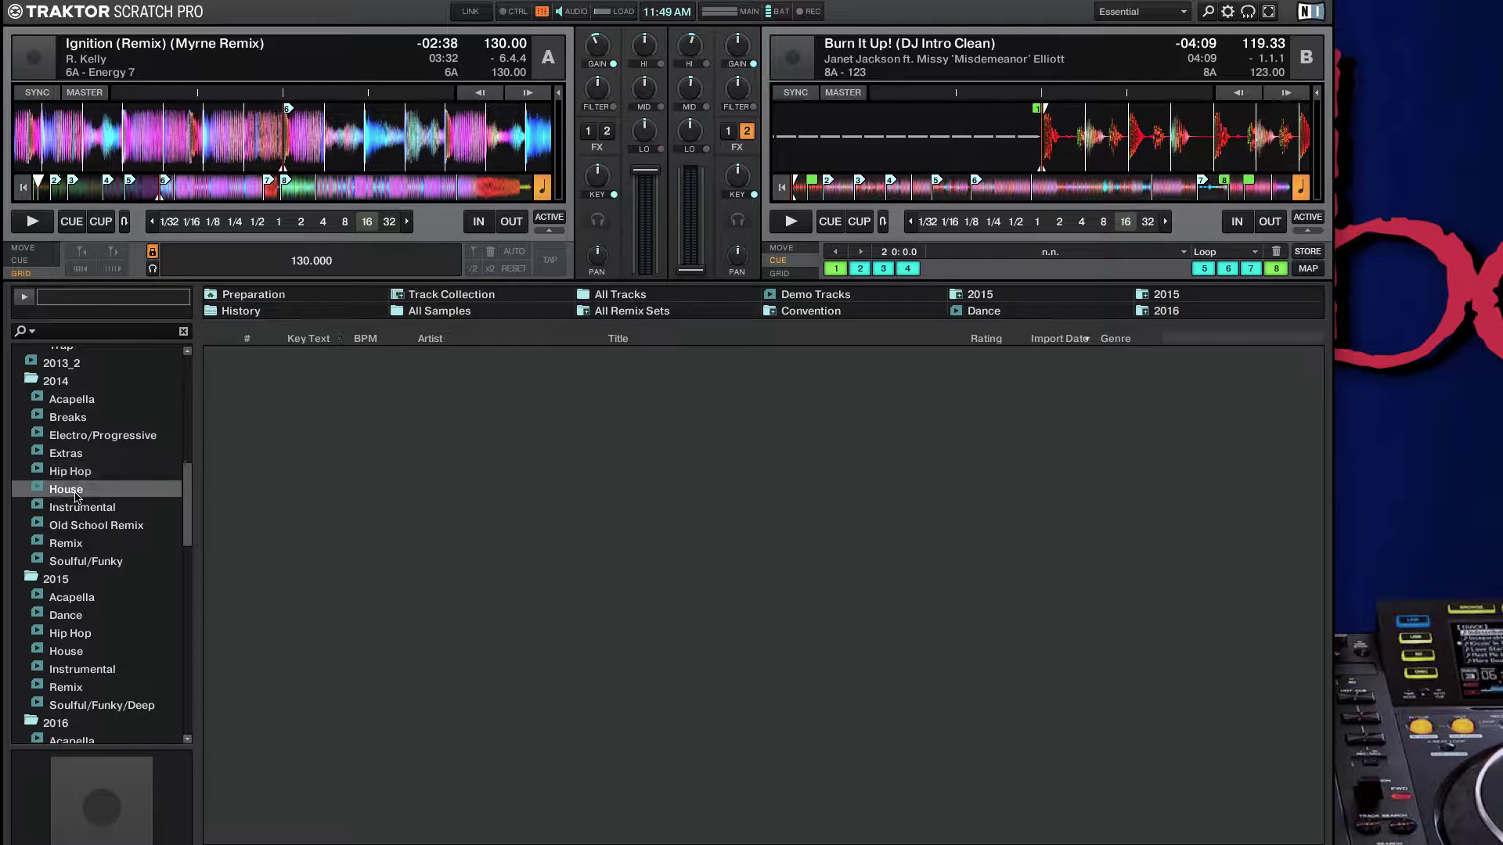
click(78, 510)
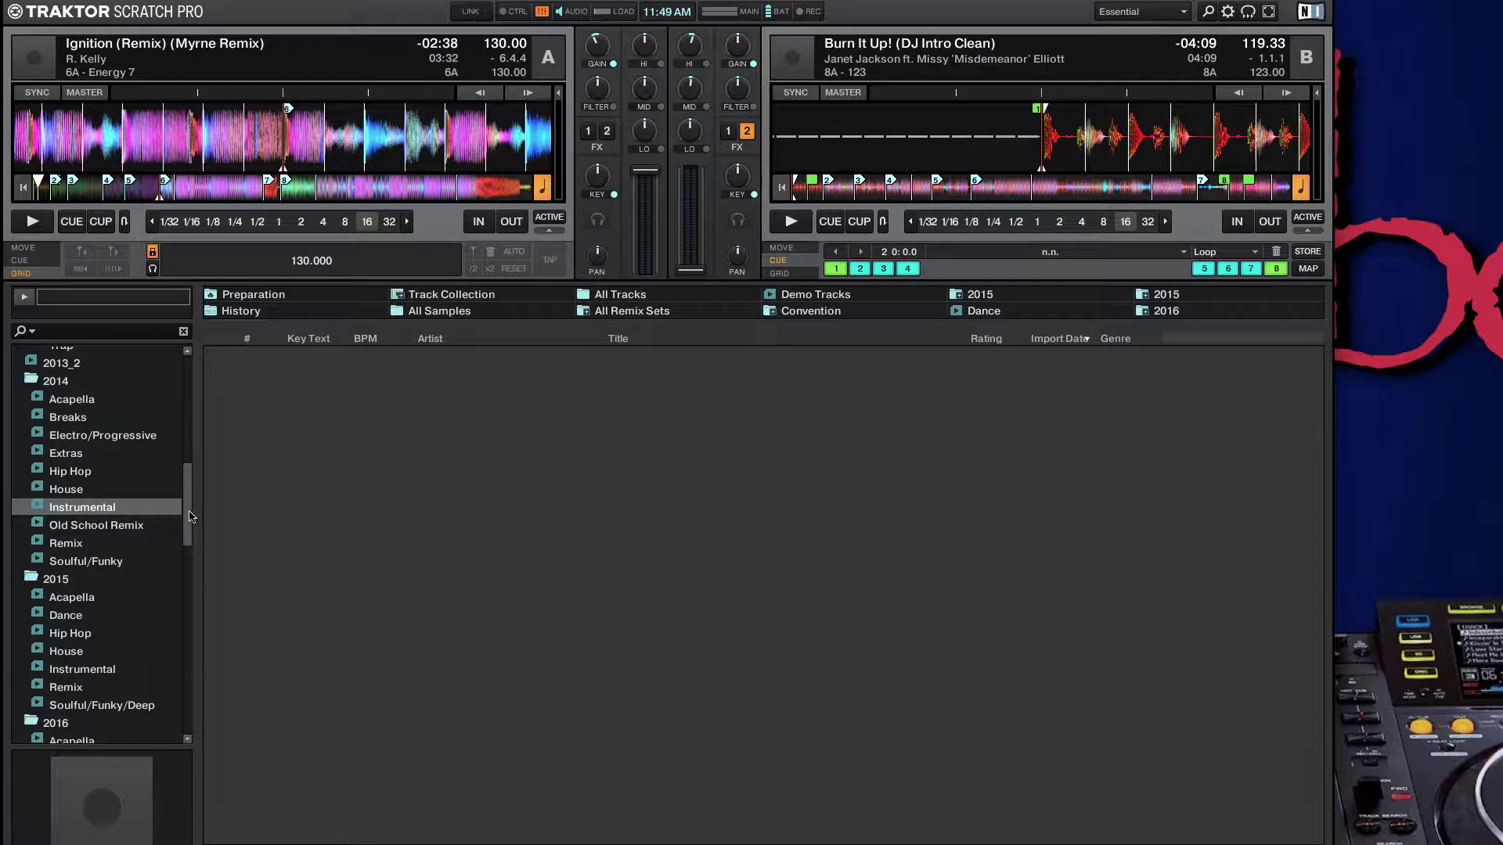
Scroll down and open 2016 Dance, then the populated 2016 Hip Hop playlist
drag(190, 516, 191, 559)
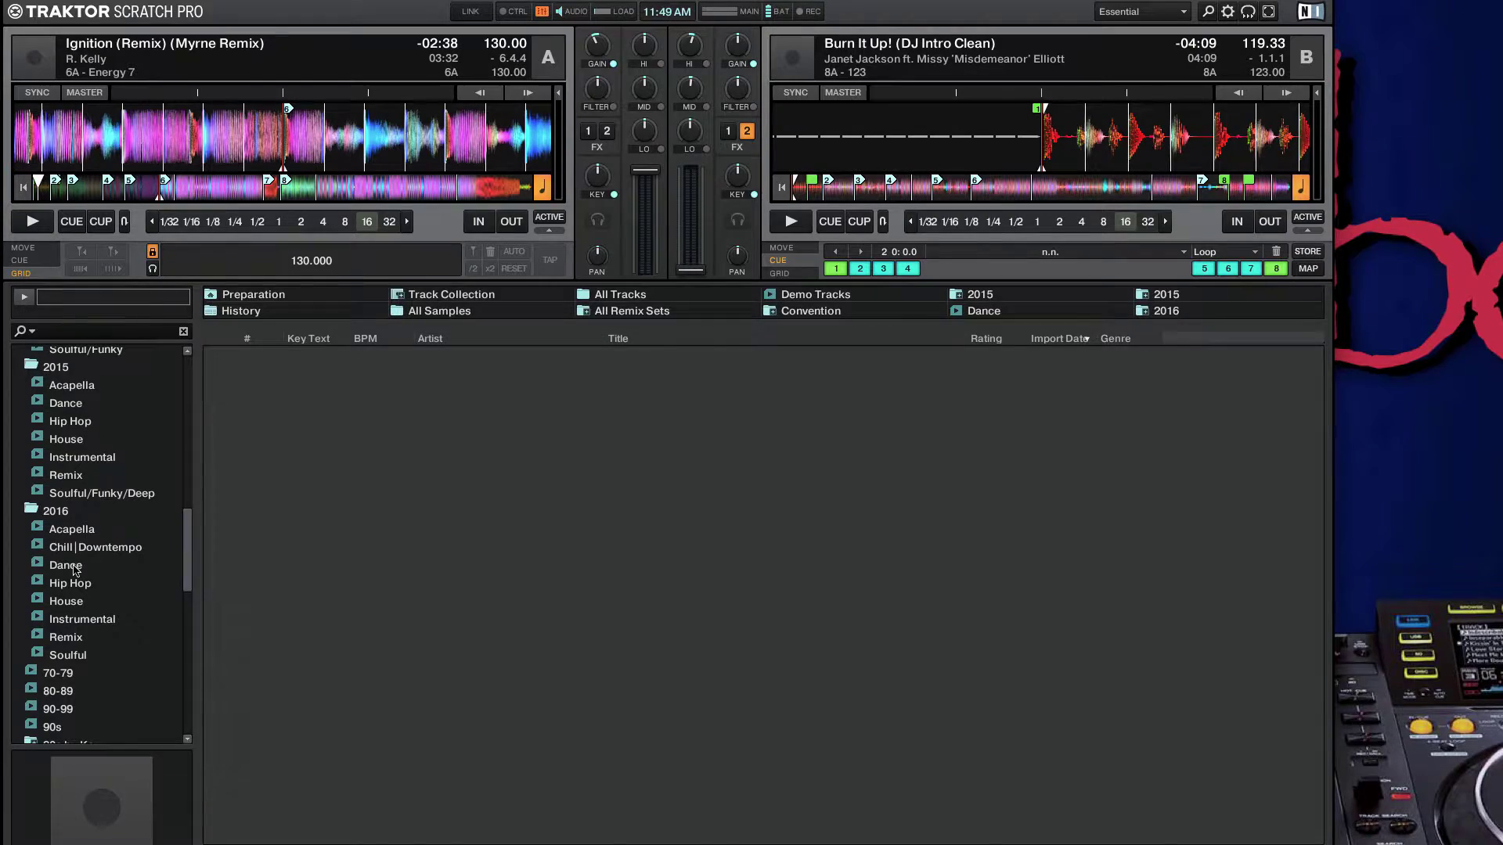
click(75, 570)
click(78, 587)
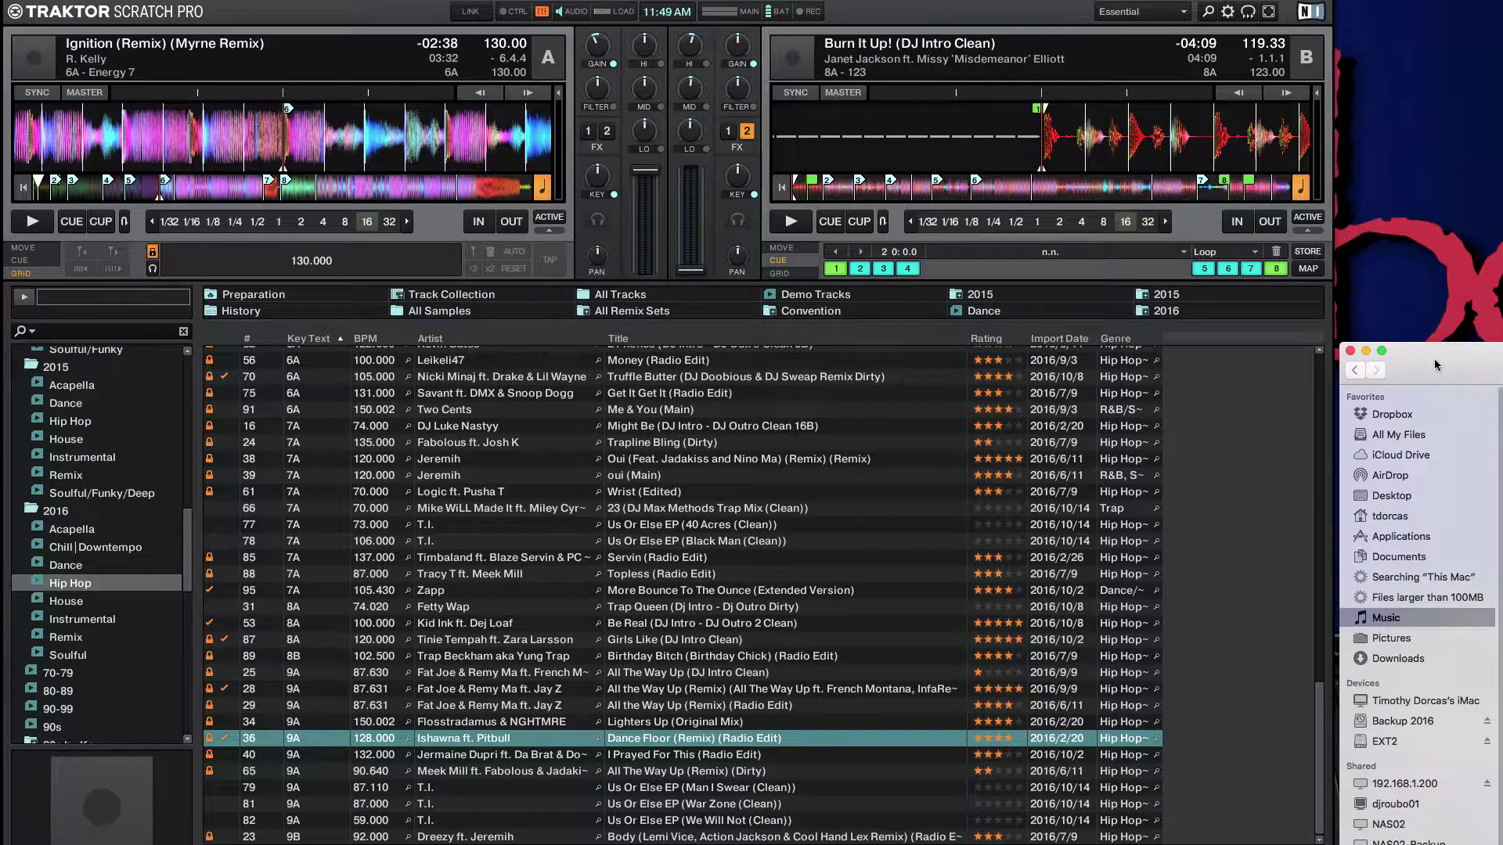
Center the Finder window and browse 2016's Soulful/Funky, Other and House folders
drag(1436, 365, 488, 204)
click(756, 249)
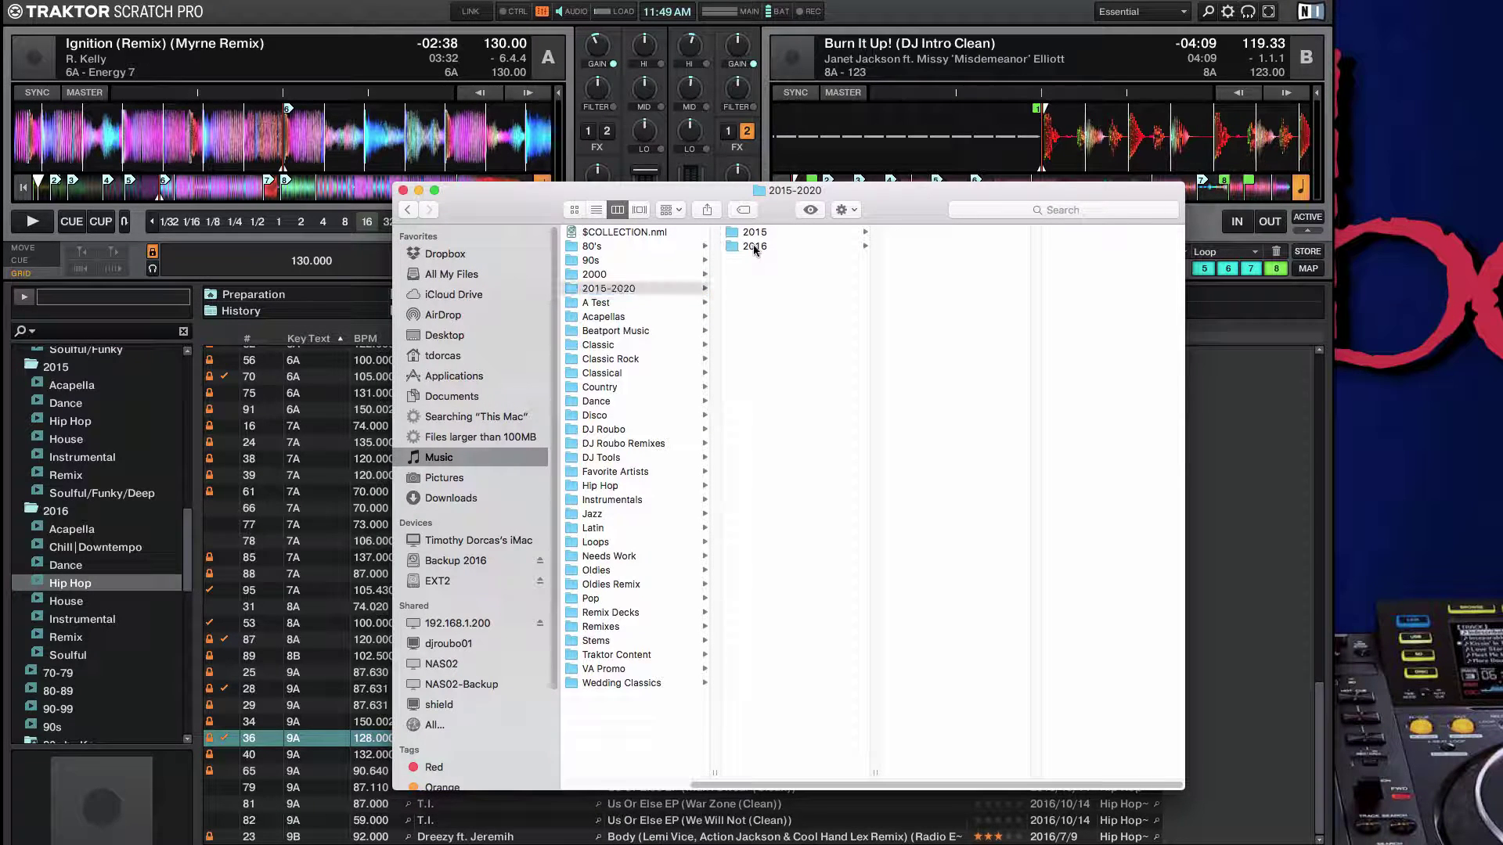
click(755, 247)
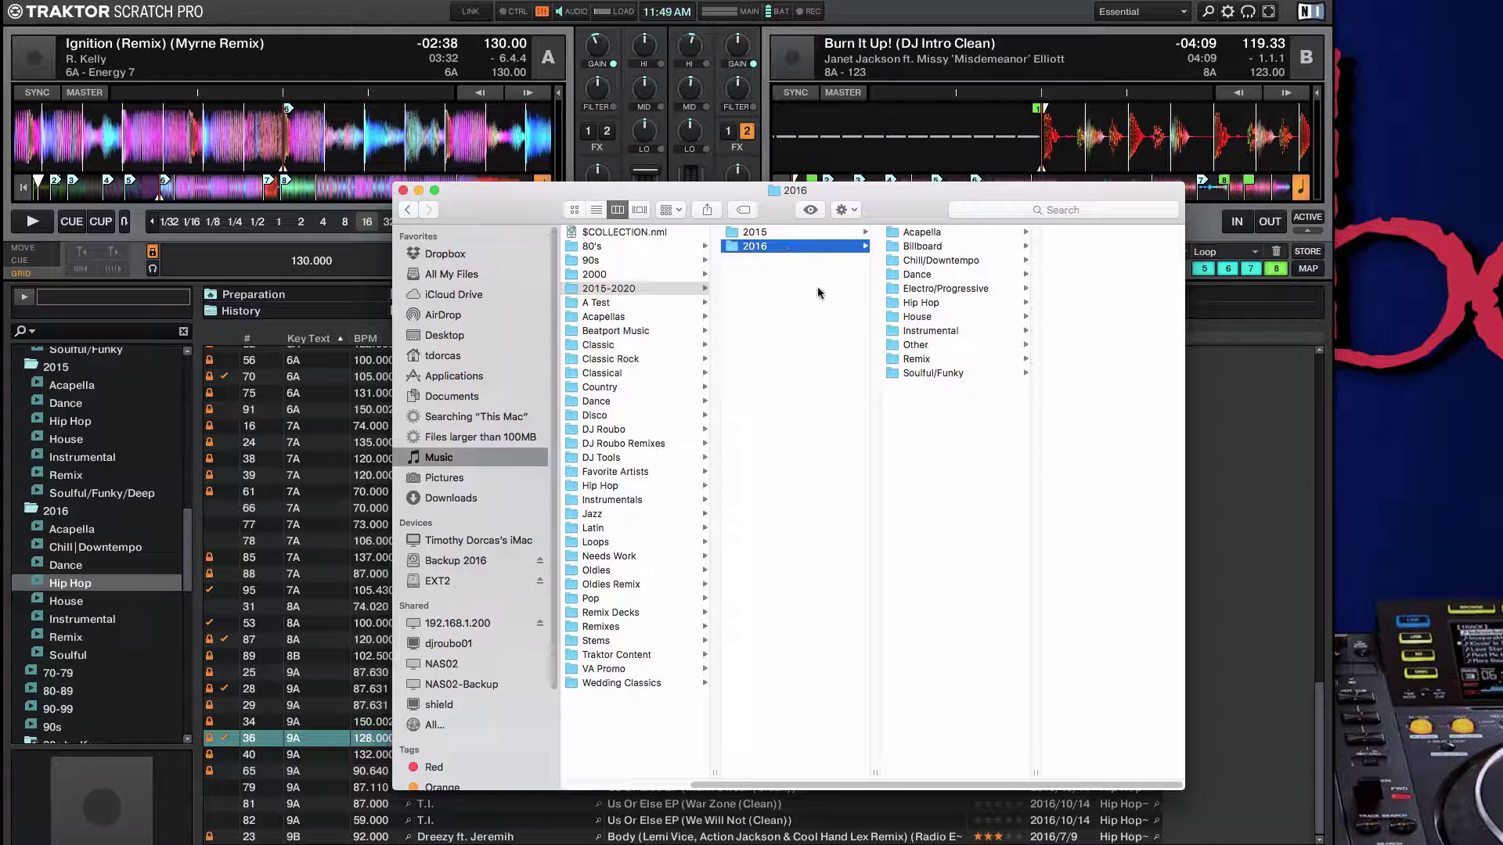
click(928, 374)
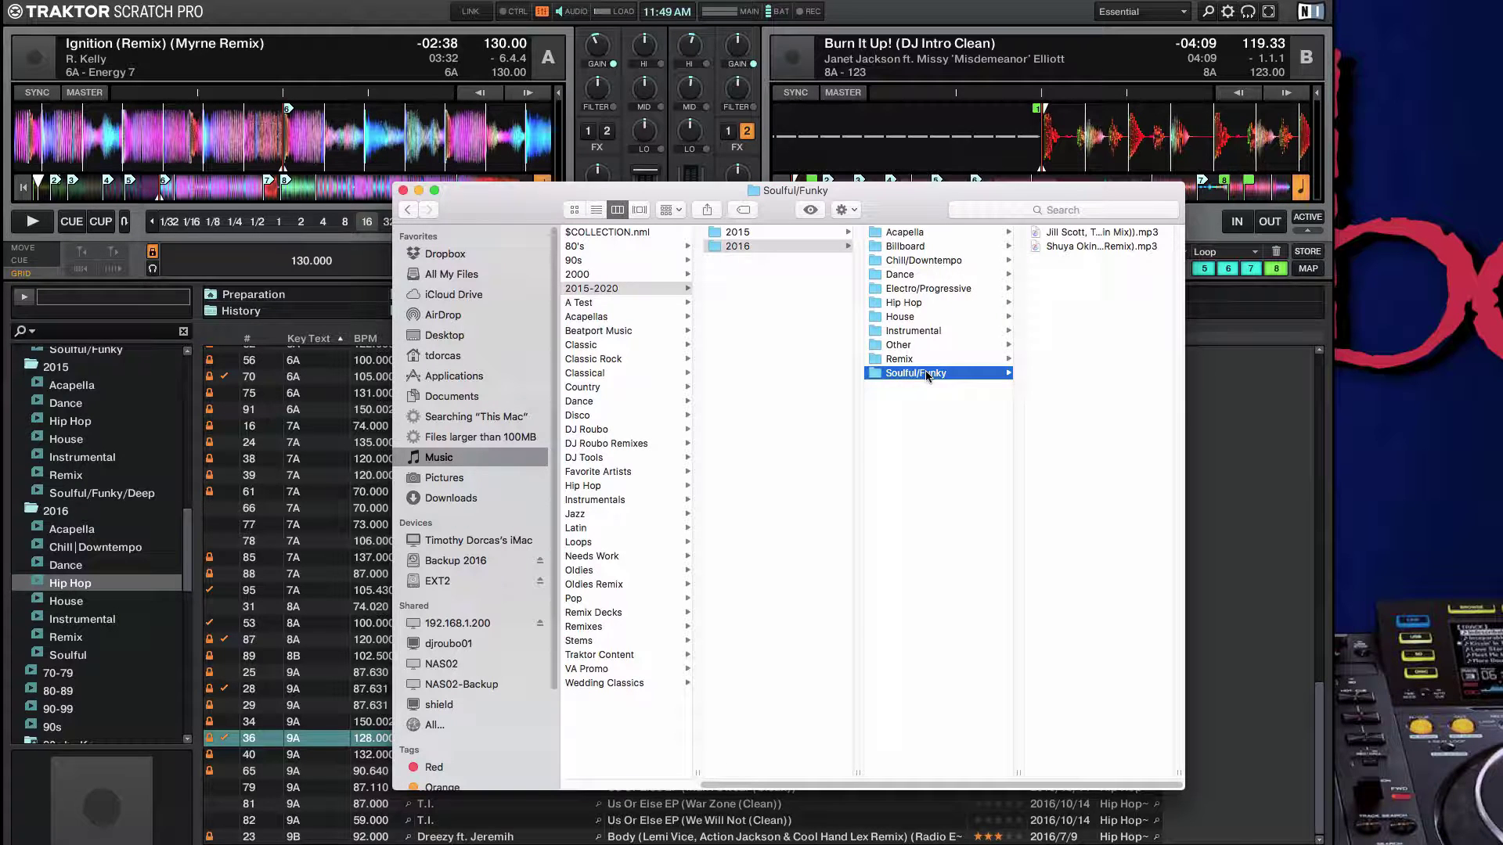
click(896, 347)
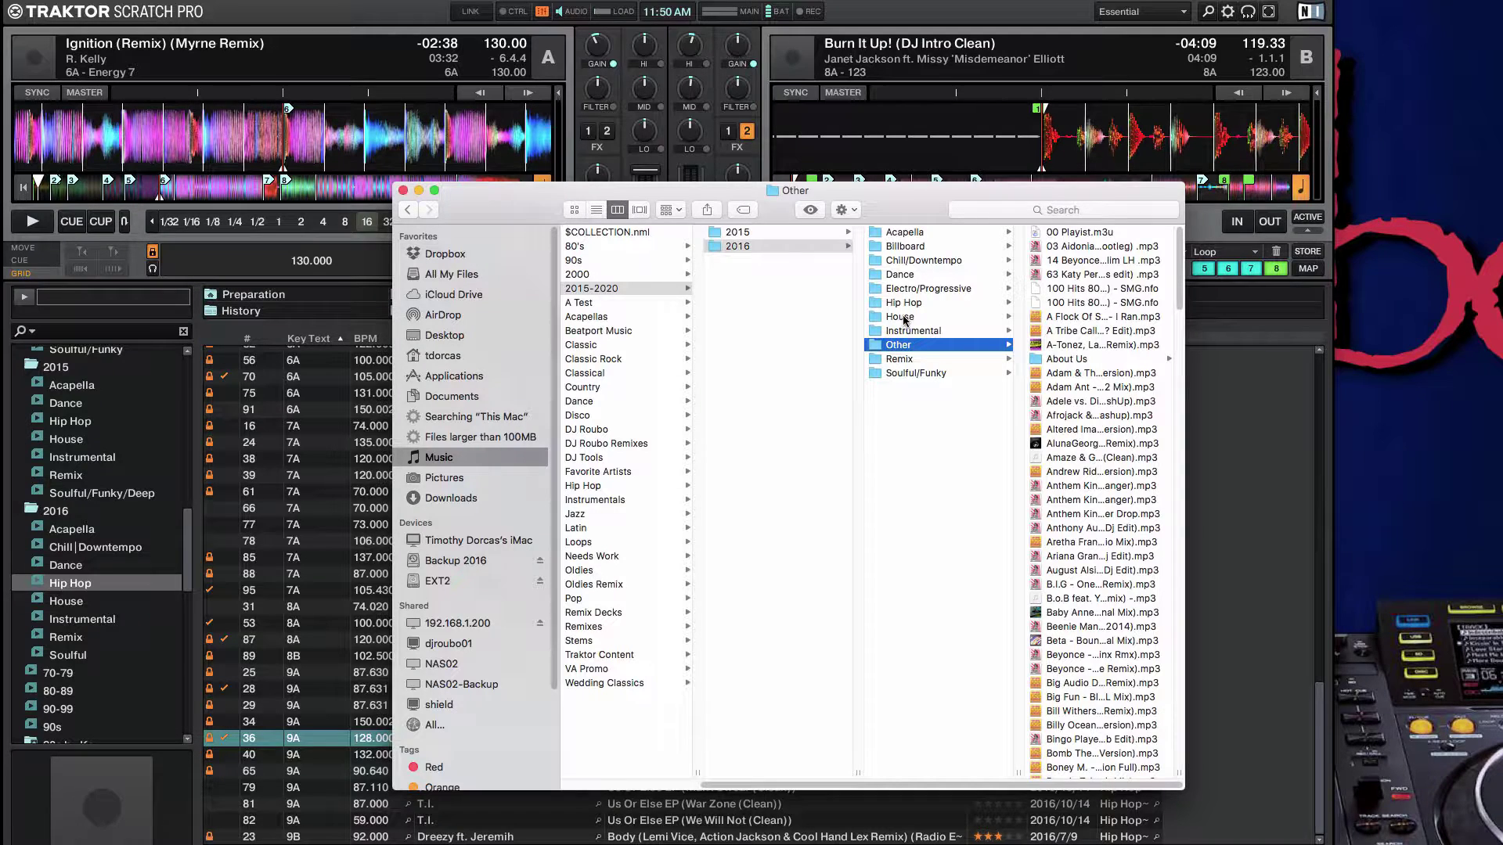
click(904, 320)
drag(740, 785, 603, 785)
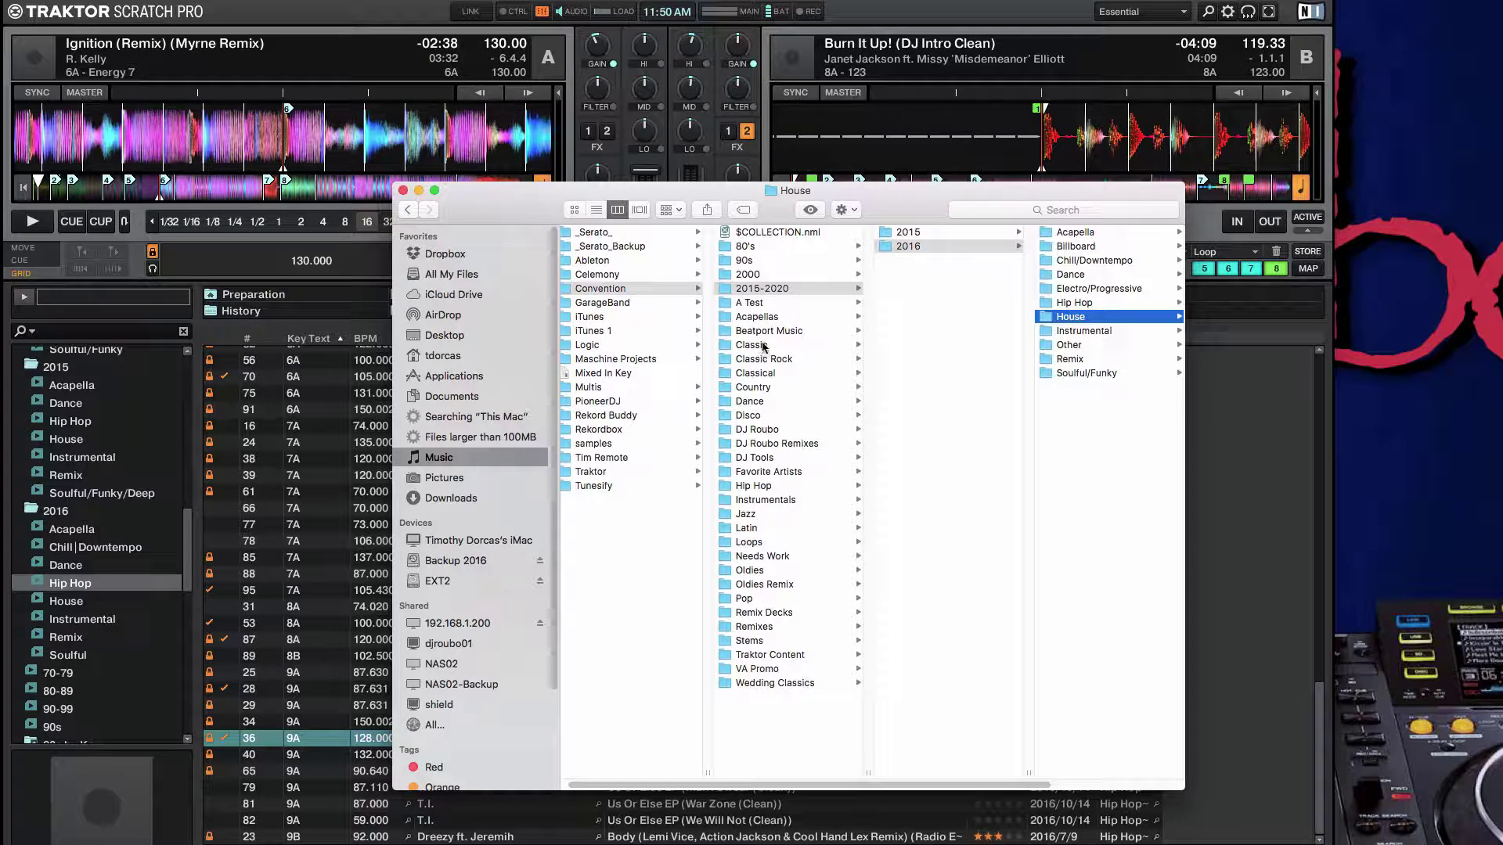
In Finder, browse the 2000 folder and scroll through the 2013 tracks folder
click(762, 288)
click(760, 276)
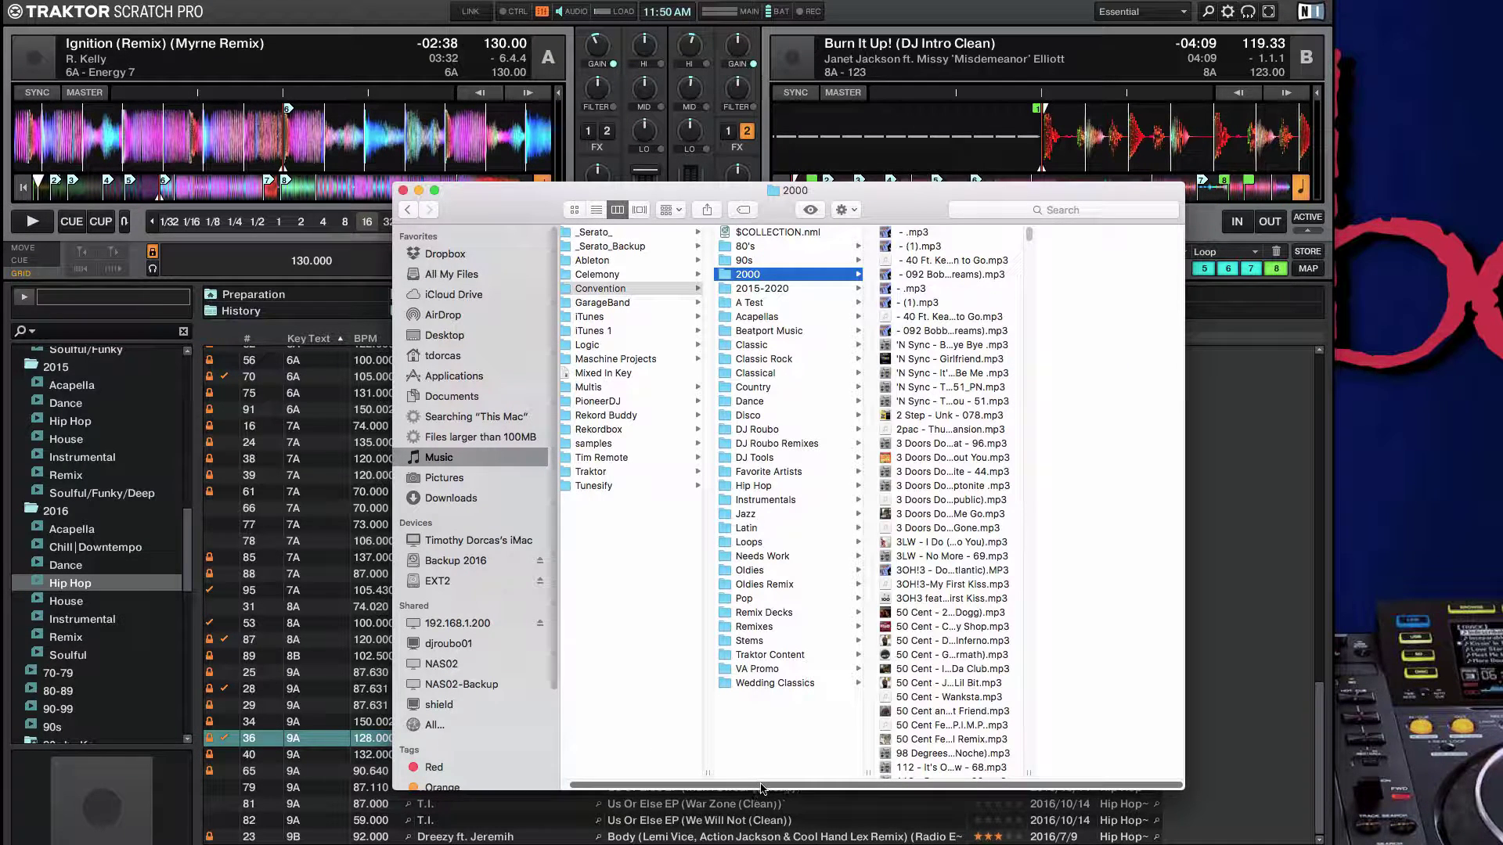
scroll(934, 664, down, 15)
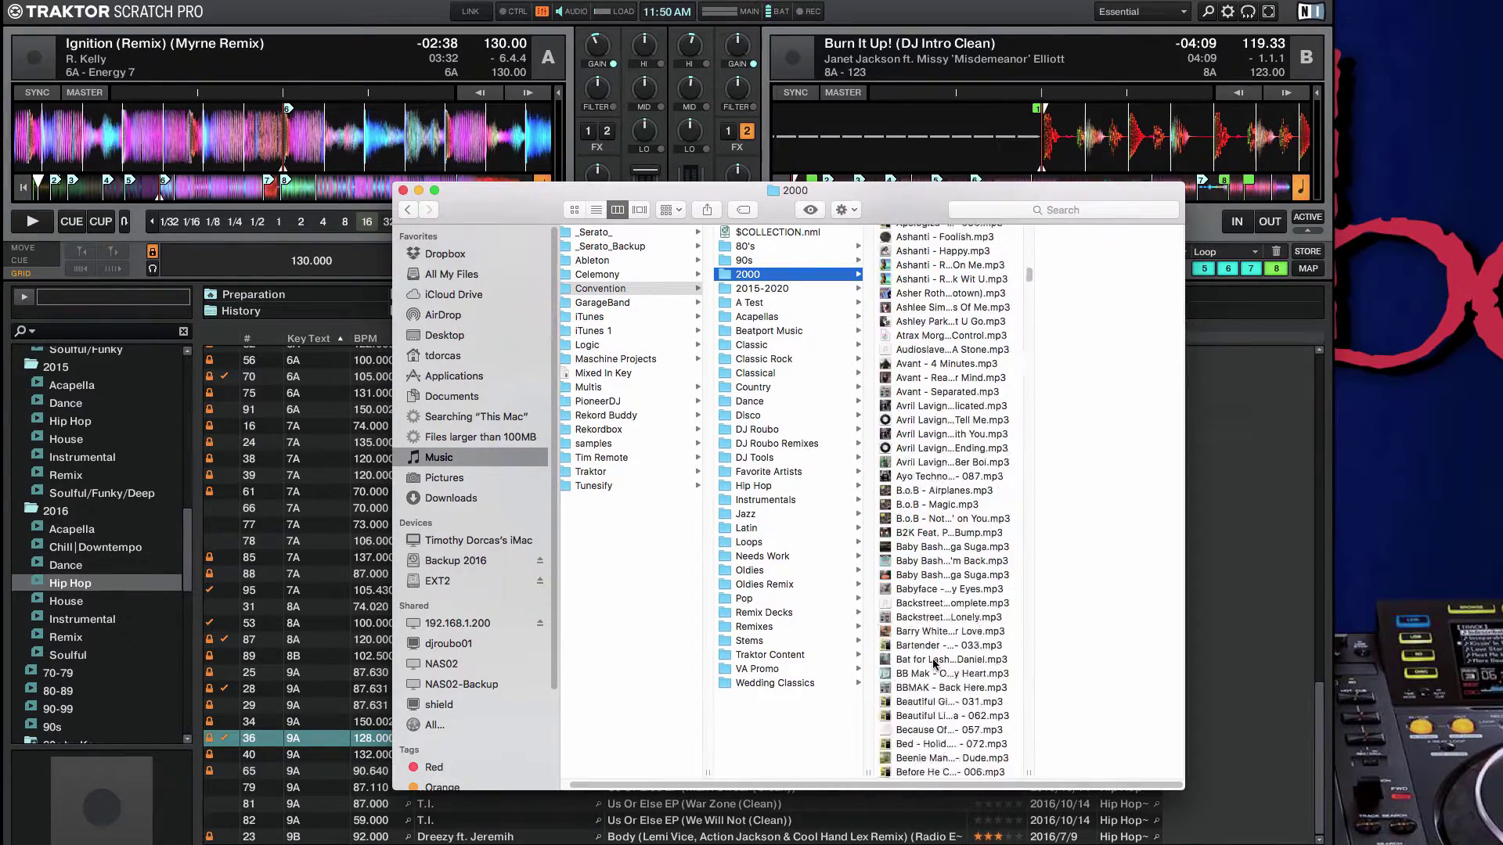
scroll(934, 663, up, 20)
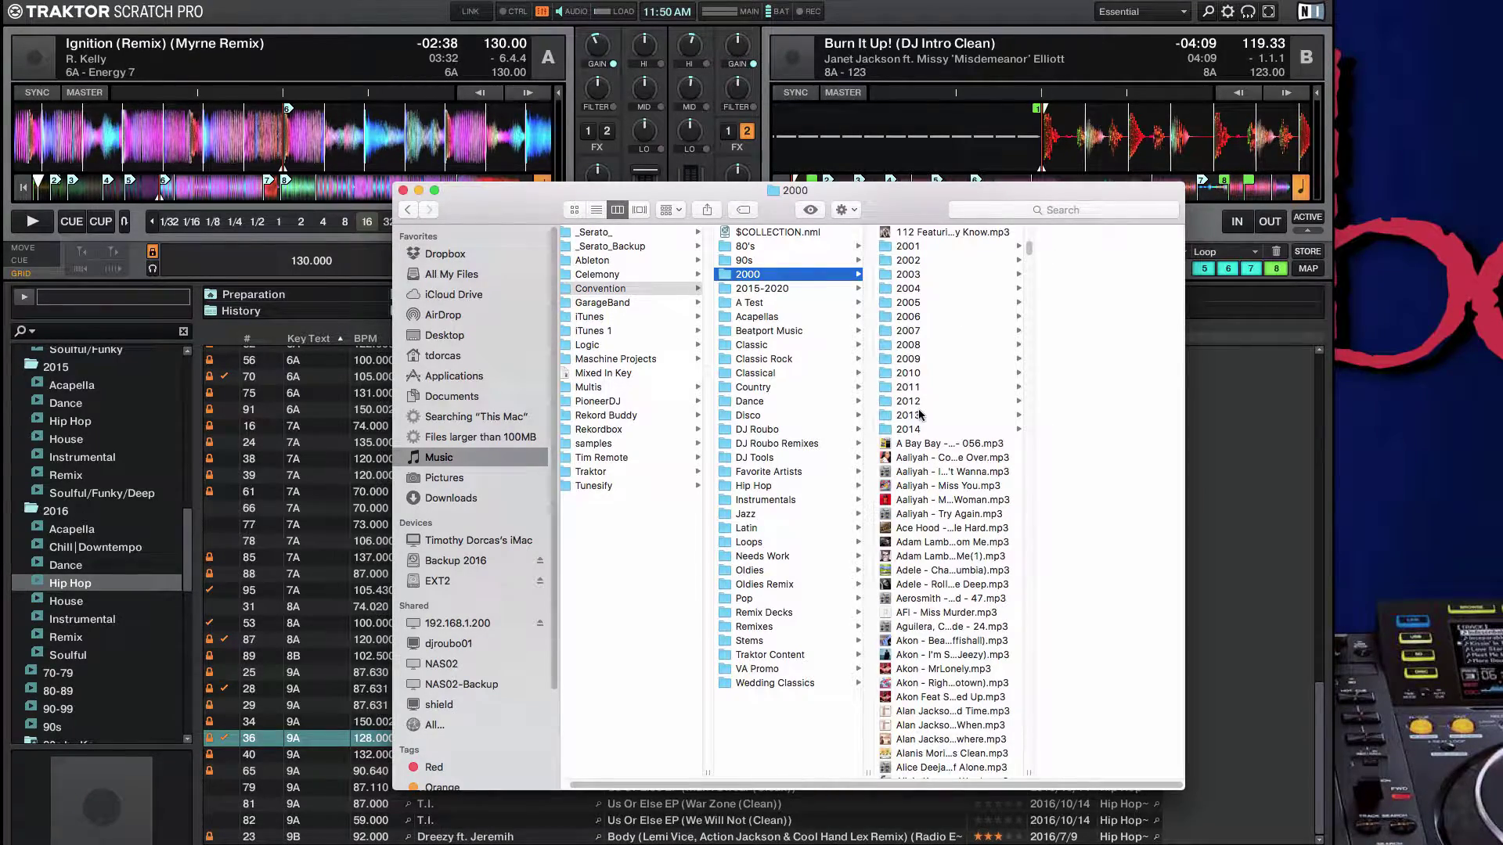
click(910, 414)
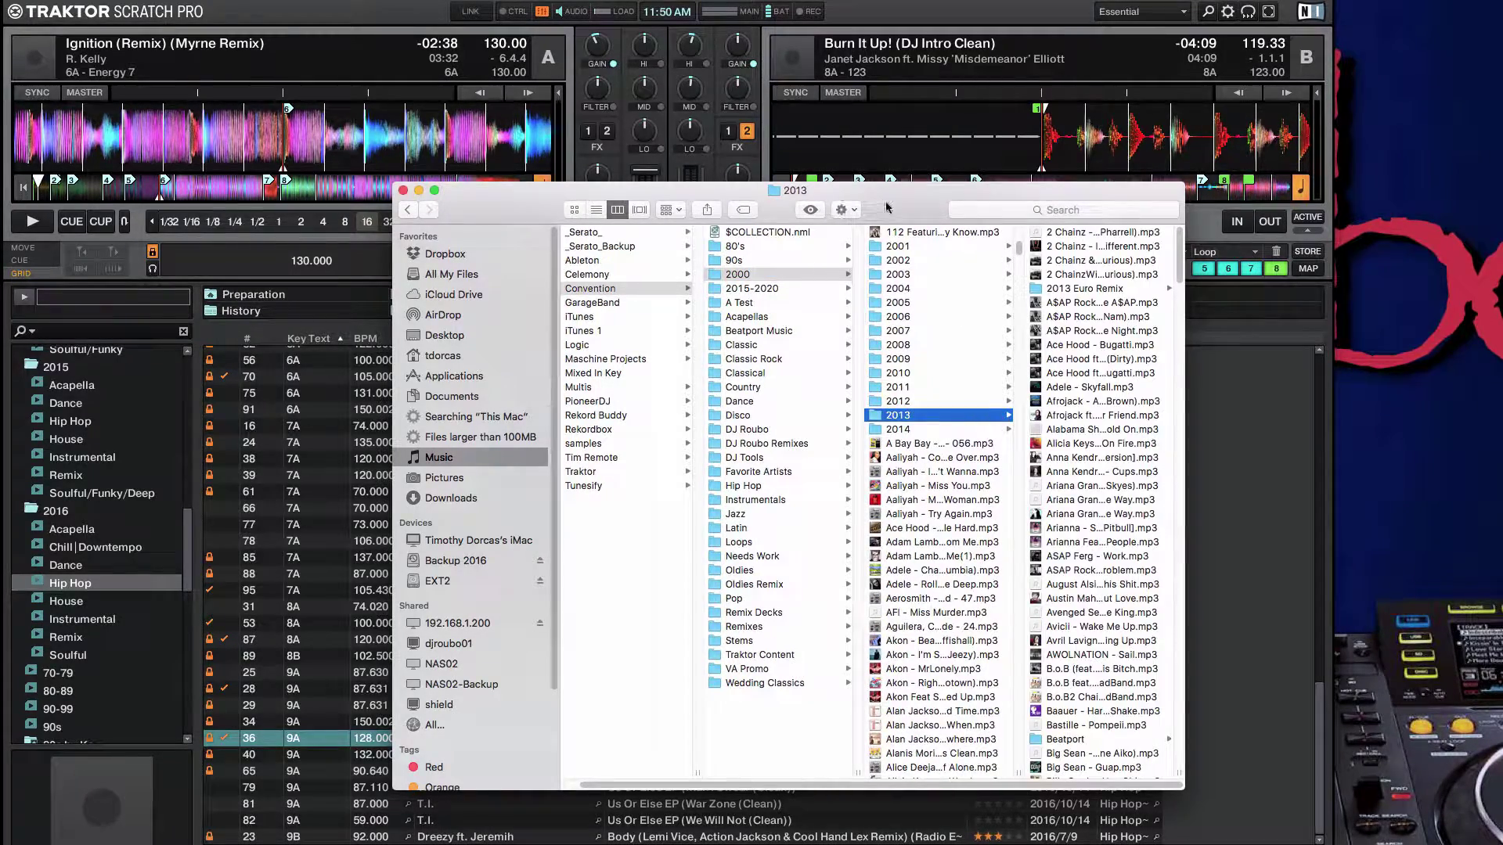
drag(888, 207, 789, 198)
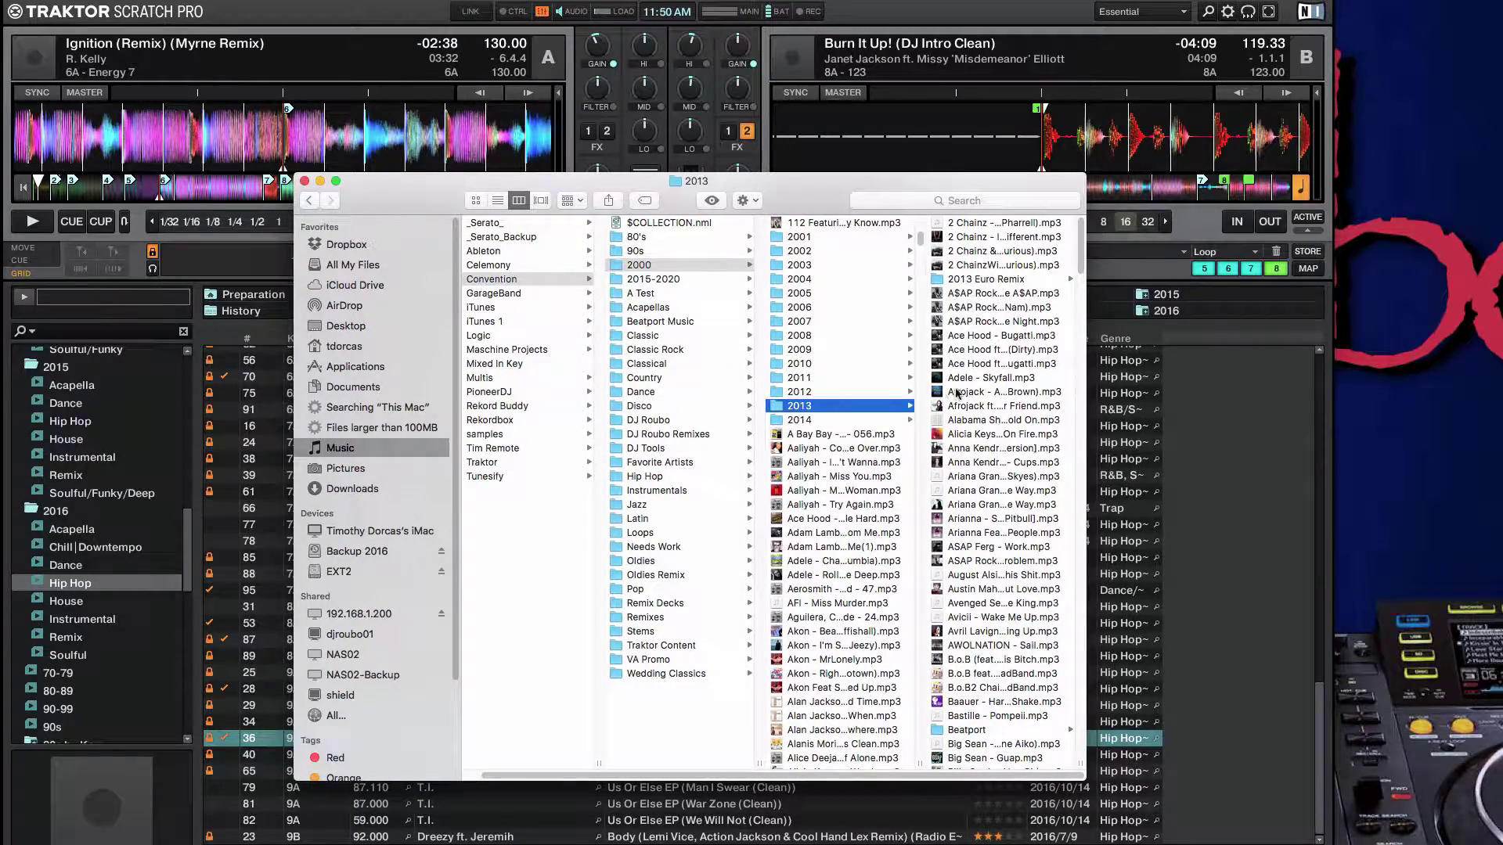
scroll(1017, 549, down, 15)
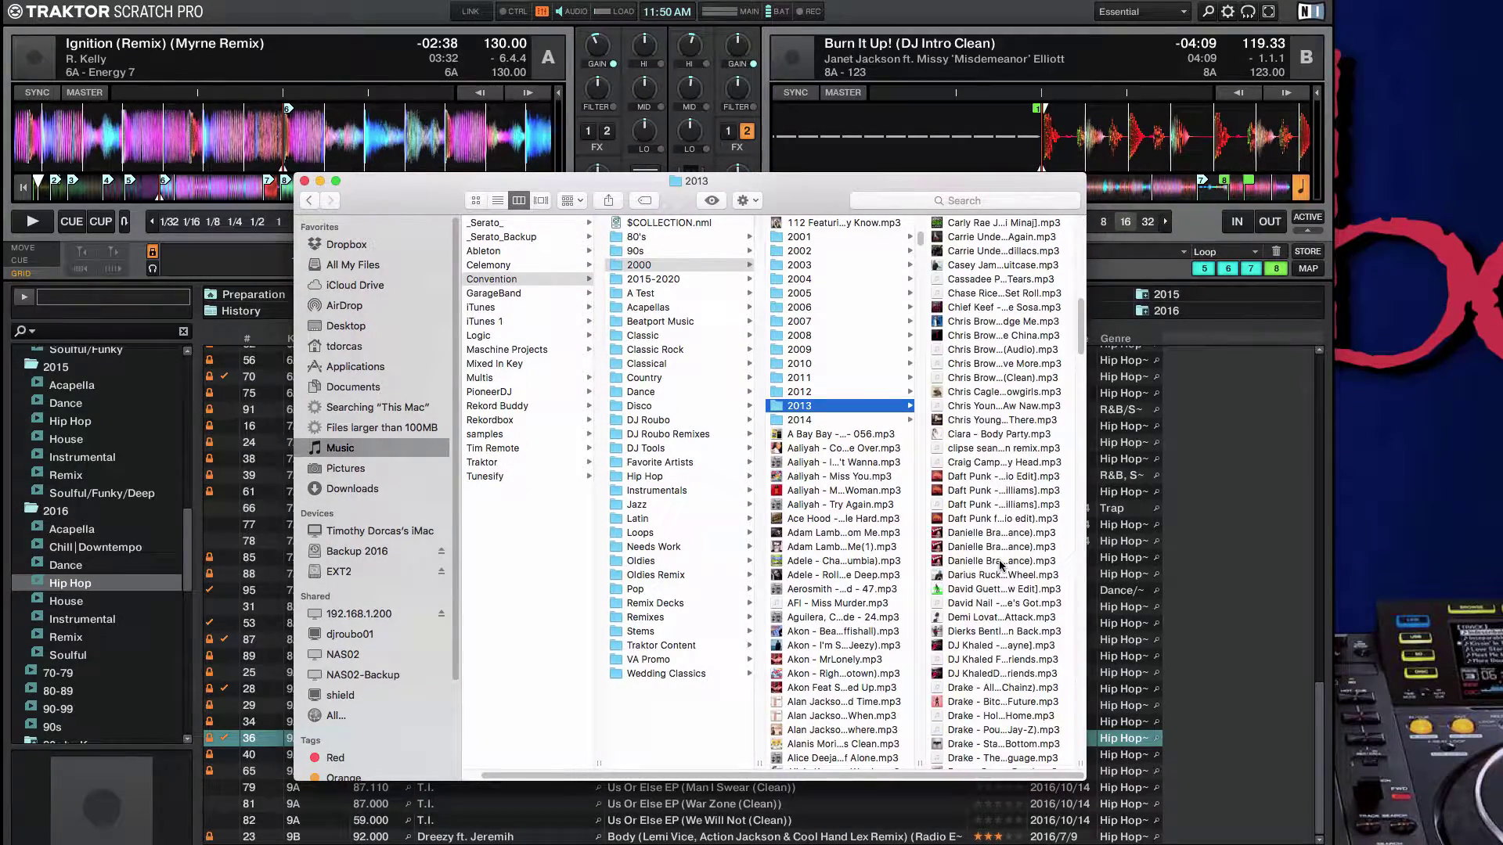
scroll(1000, 565, up, 10)
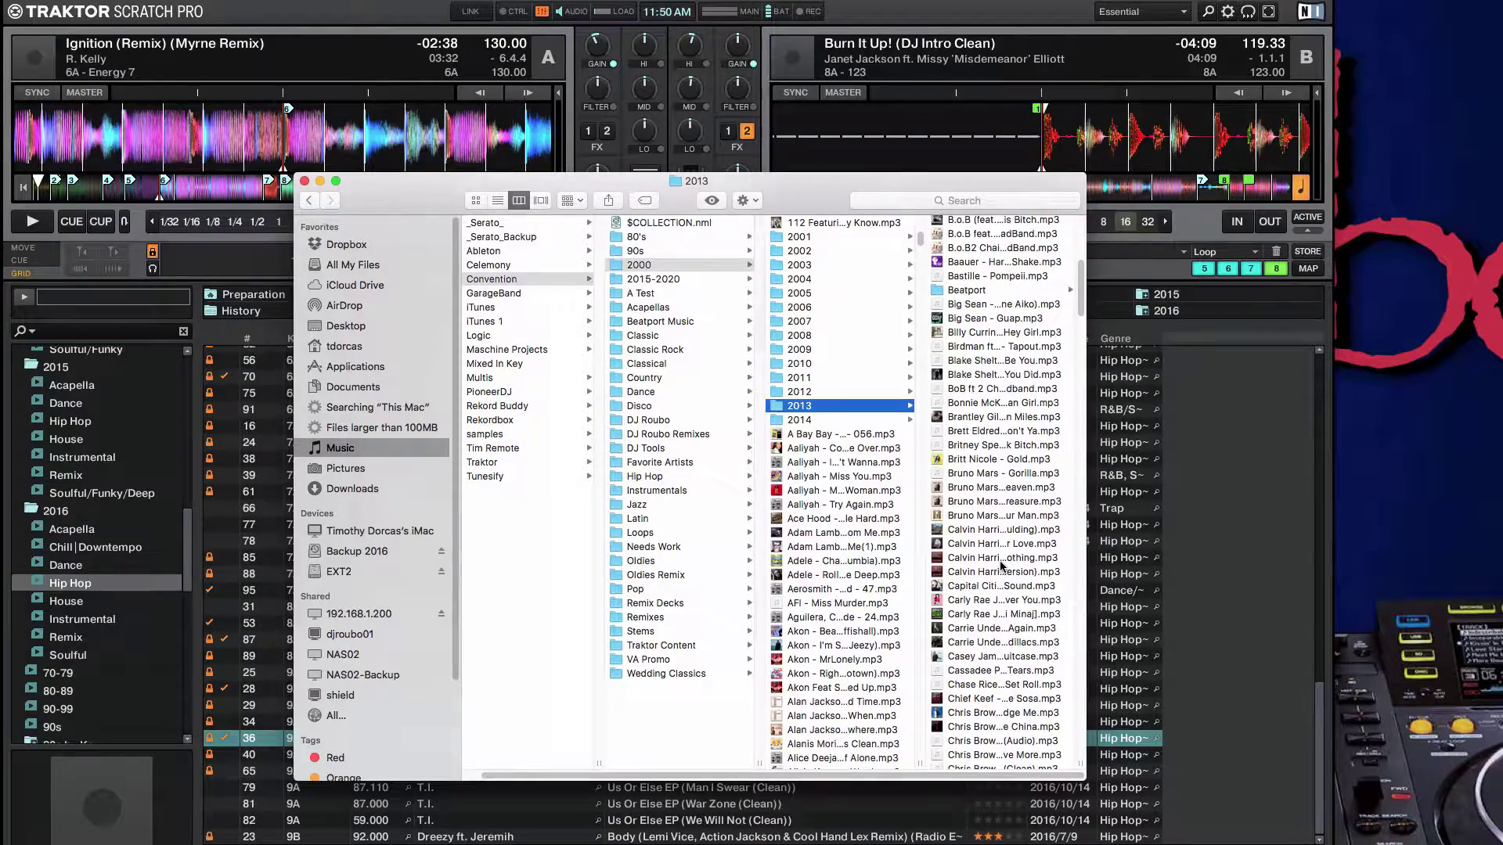
scroll(1002, 568, down, 10)
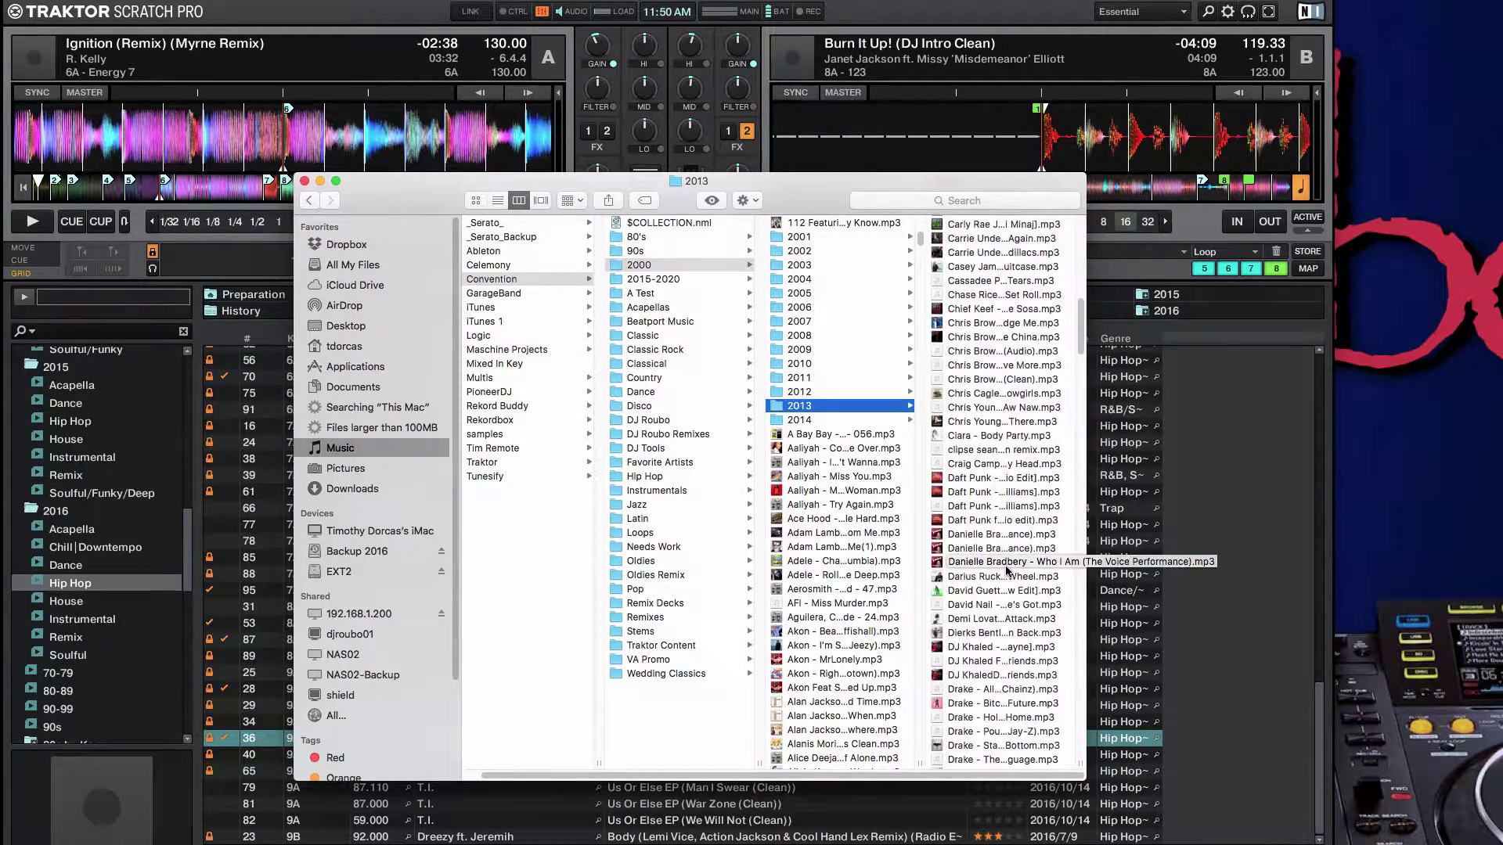
scroll(1007, 571, down, 15)
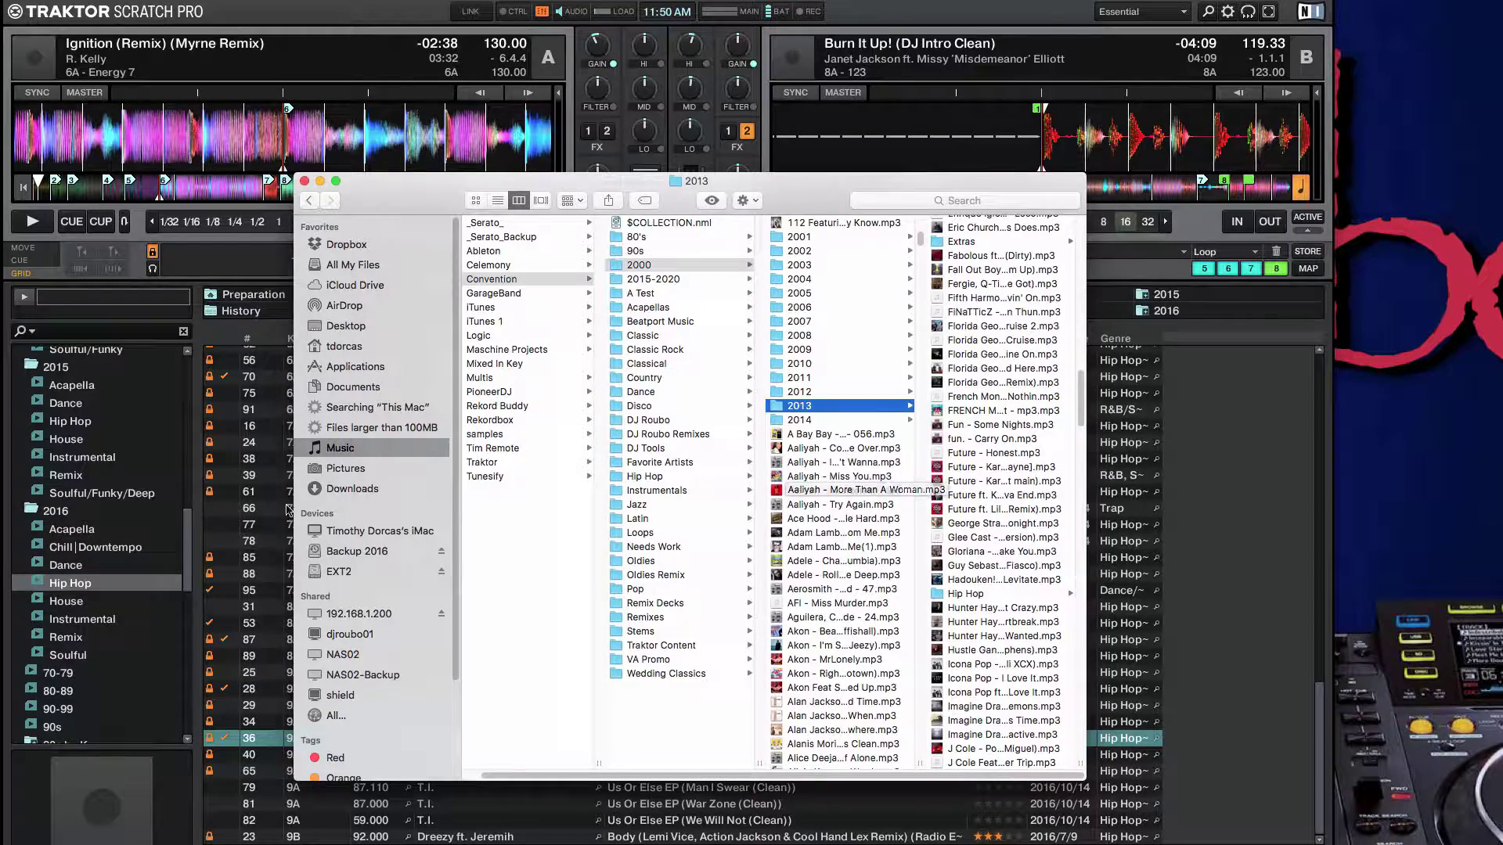
Minimize Finder and open Traktor's empty 2013 Billboard playlist
click(320, 181)
drag(182, 532, 195, 437)
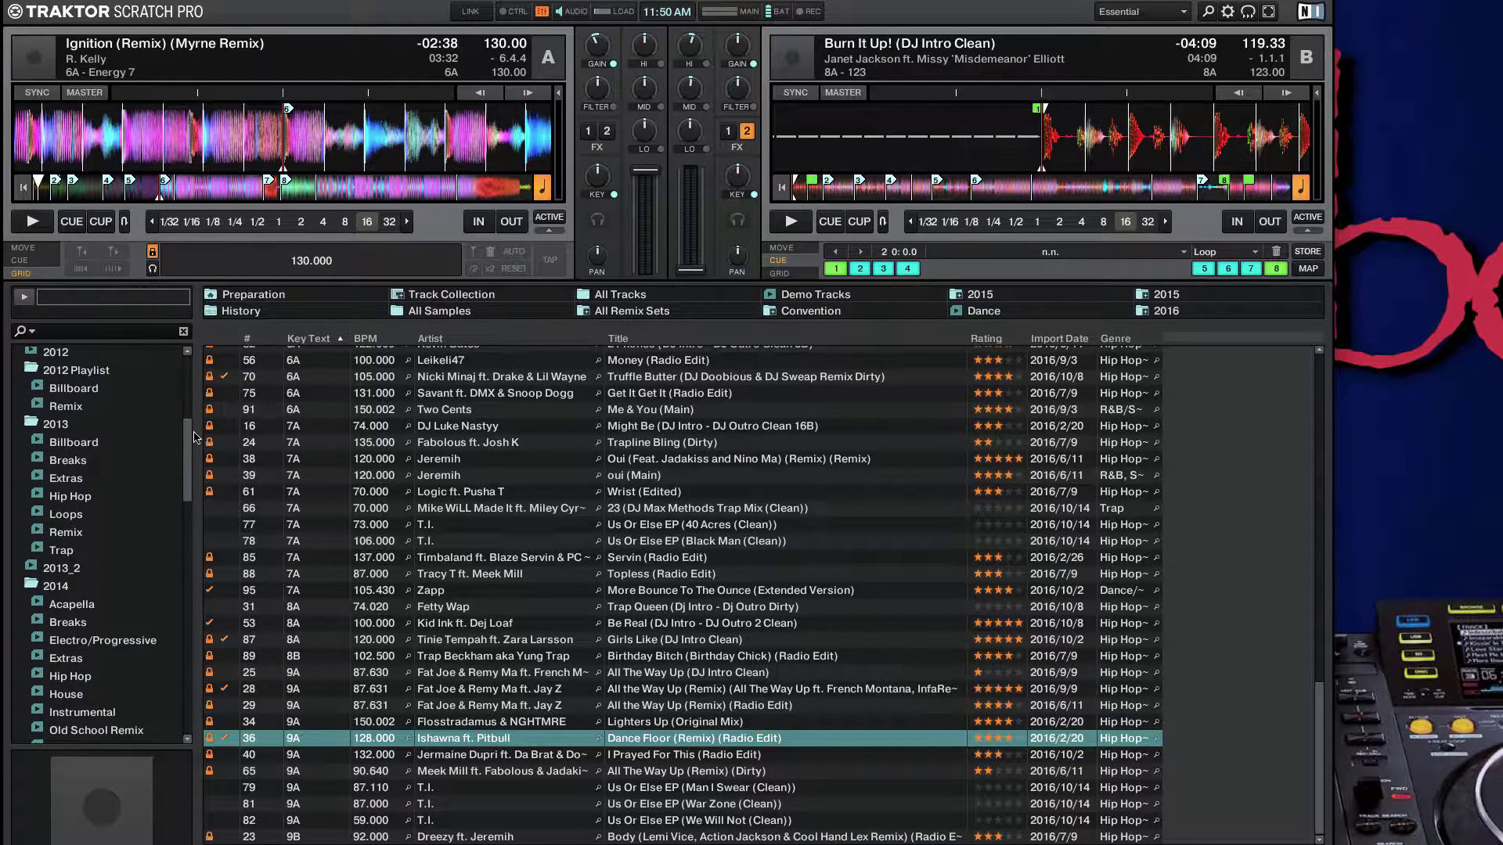
click(67, 446)
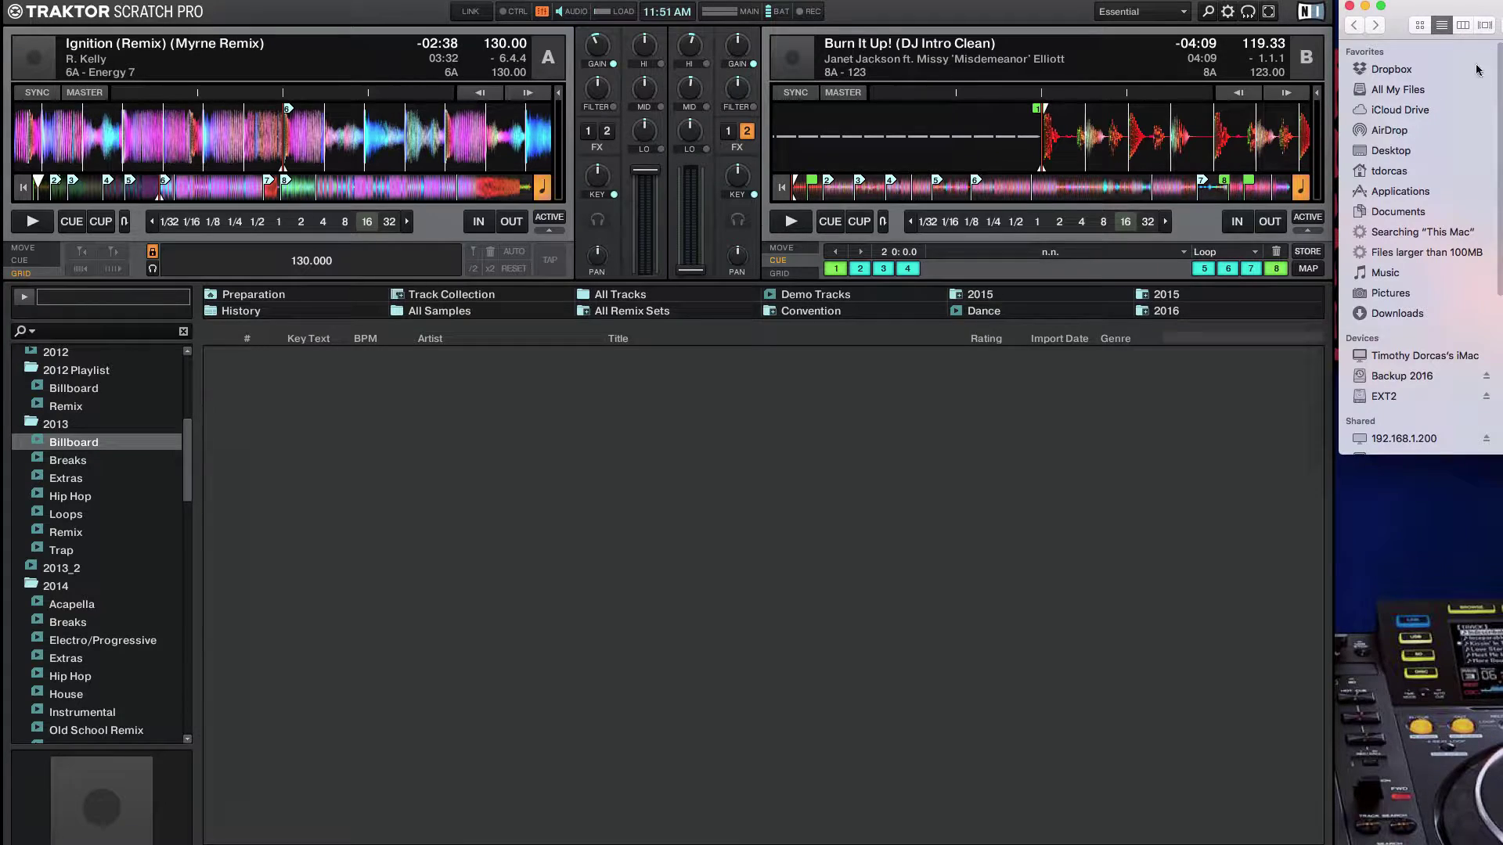
Center and enlarge the Finder window to show the Native Instruments folders
drag(1484, 11, 411, 237)
drag(760, 679, 989, 843)
scroll(721, 513, down, 1)
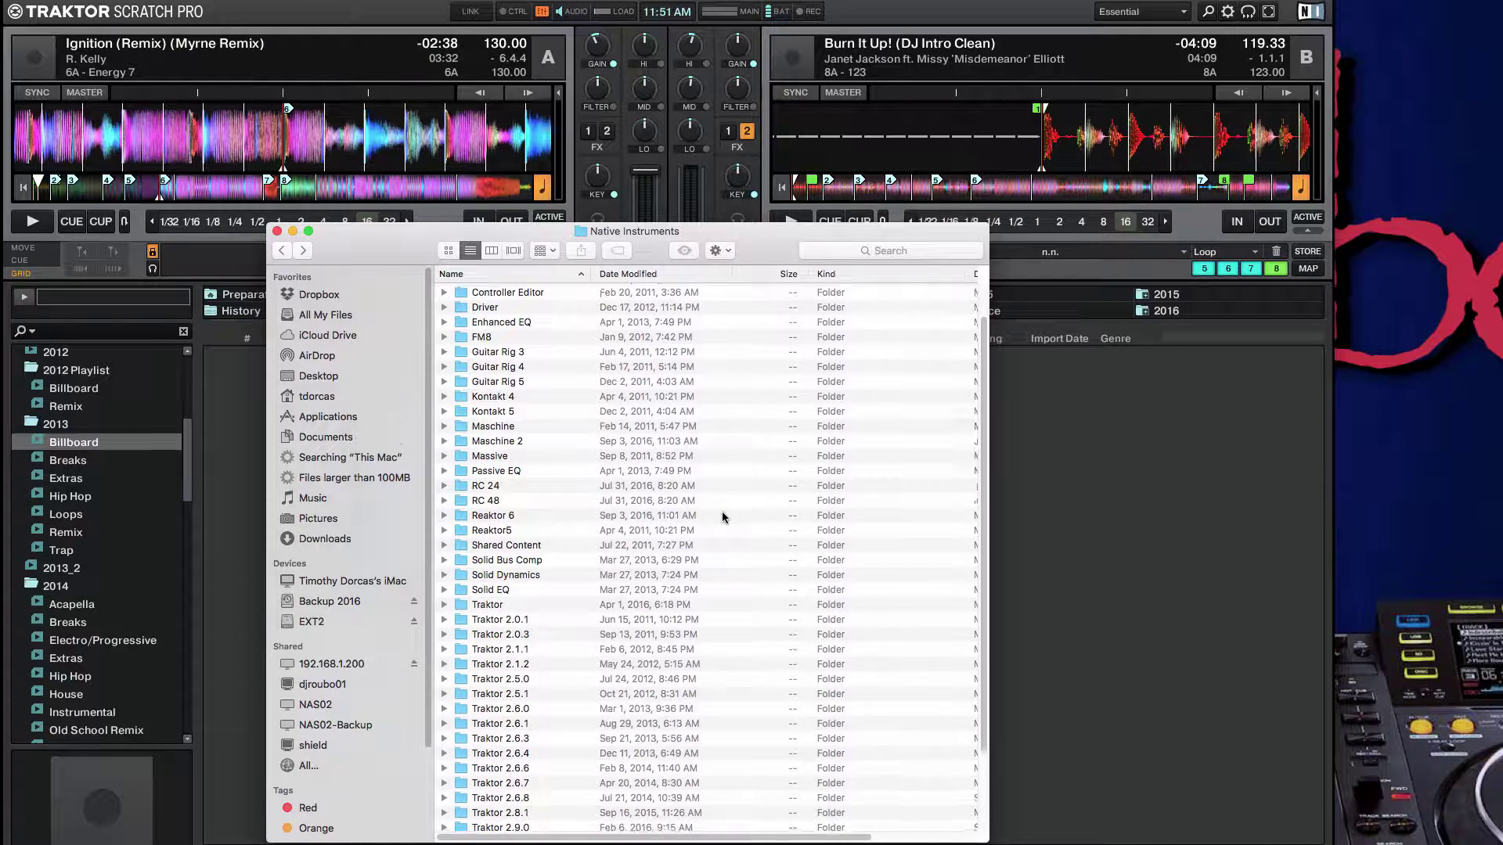
scroll(721, 516, down, 1)
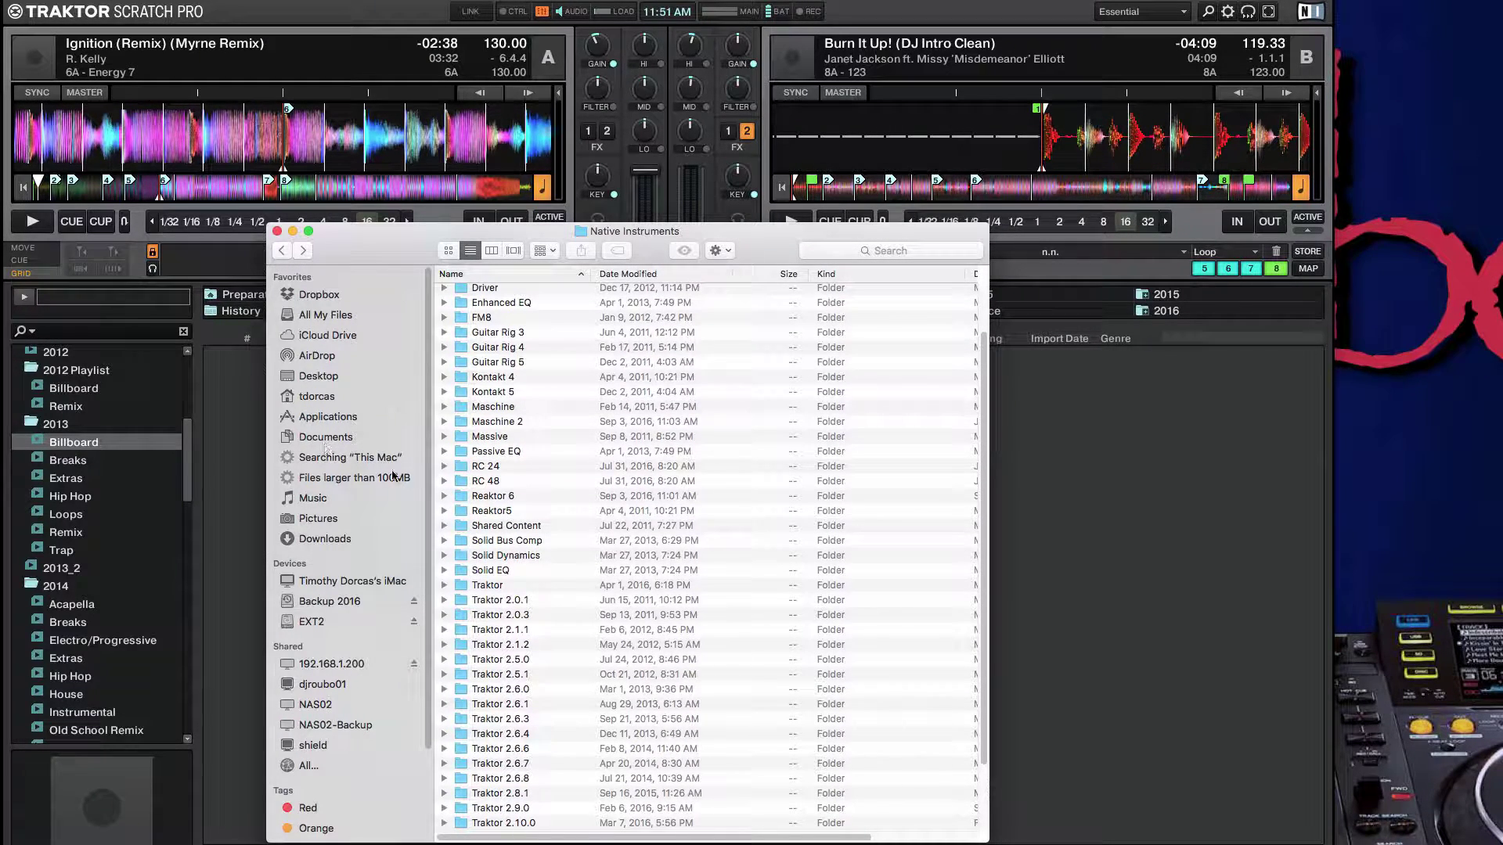
scroll(557, 485, up, 1)
scroll(557, 486, down, 5)
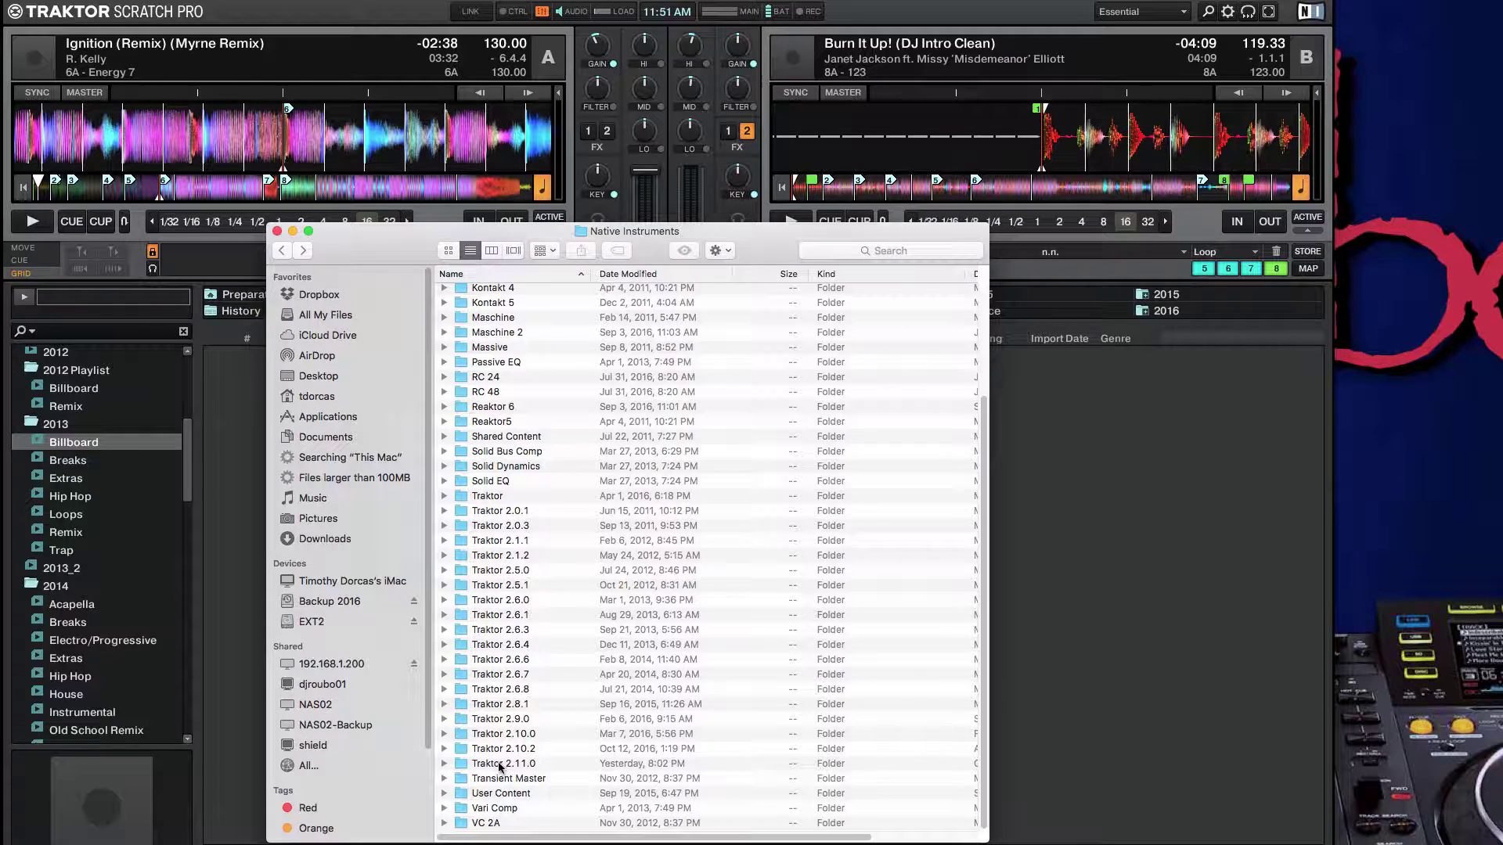
Expand the Traktor 2.10.2 folder to inspect its contents, then collapse it
click(444, 749)
scroll(536, 708, down, 3)
scroll(562, 703, down, 2)
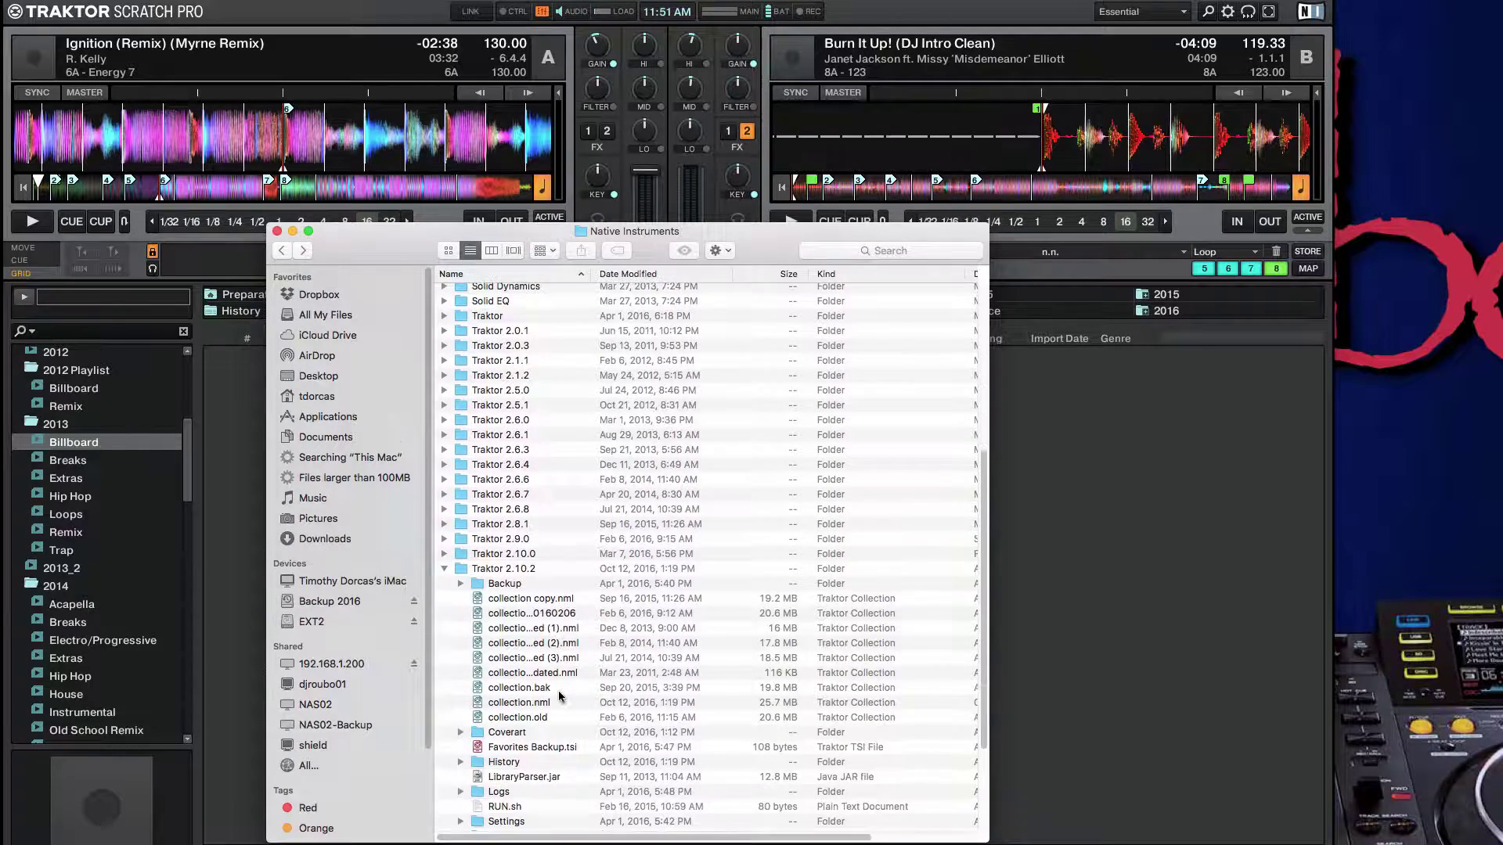
click(444, 571)
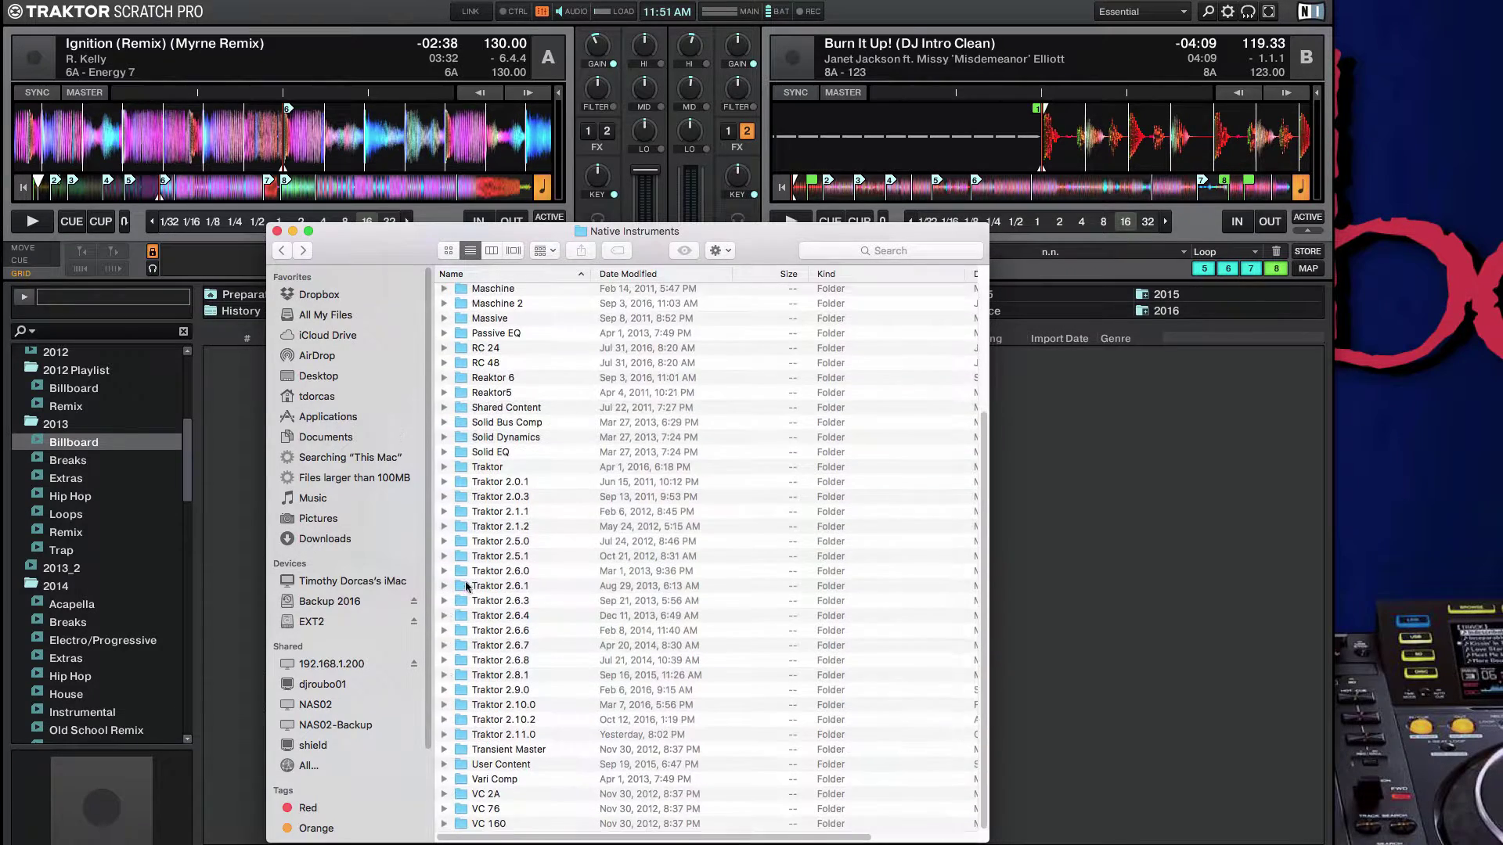
Open Traktor 2.11.0 to view collection.nml and its backup files
double_click(524, 735)
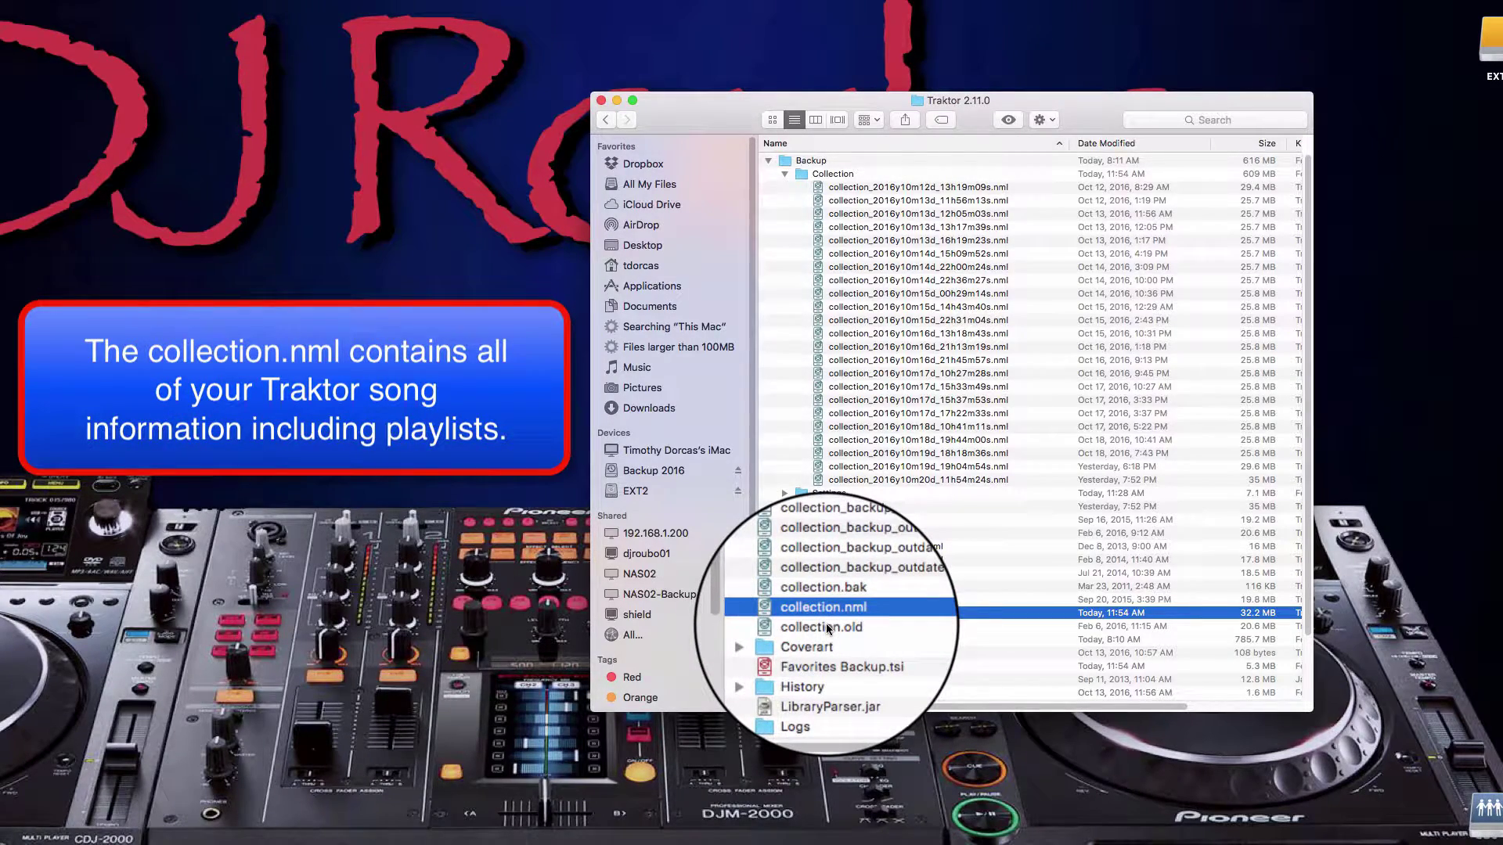
Move the existing collection.old file to the Trash
click(828, 629)
right_click(828, 628)
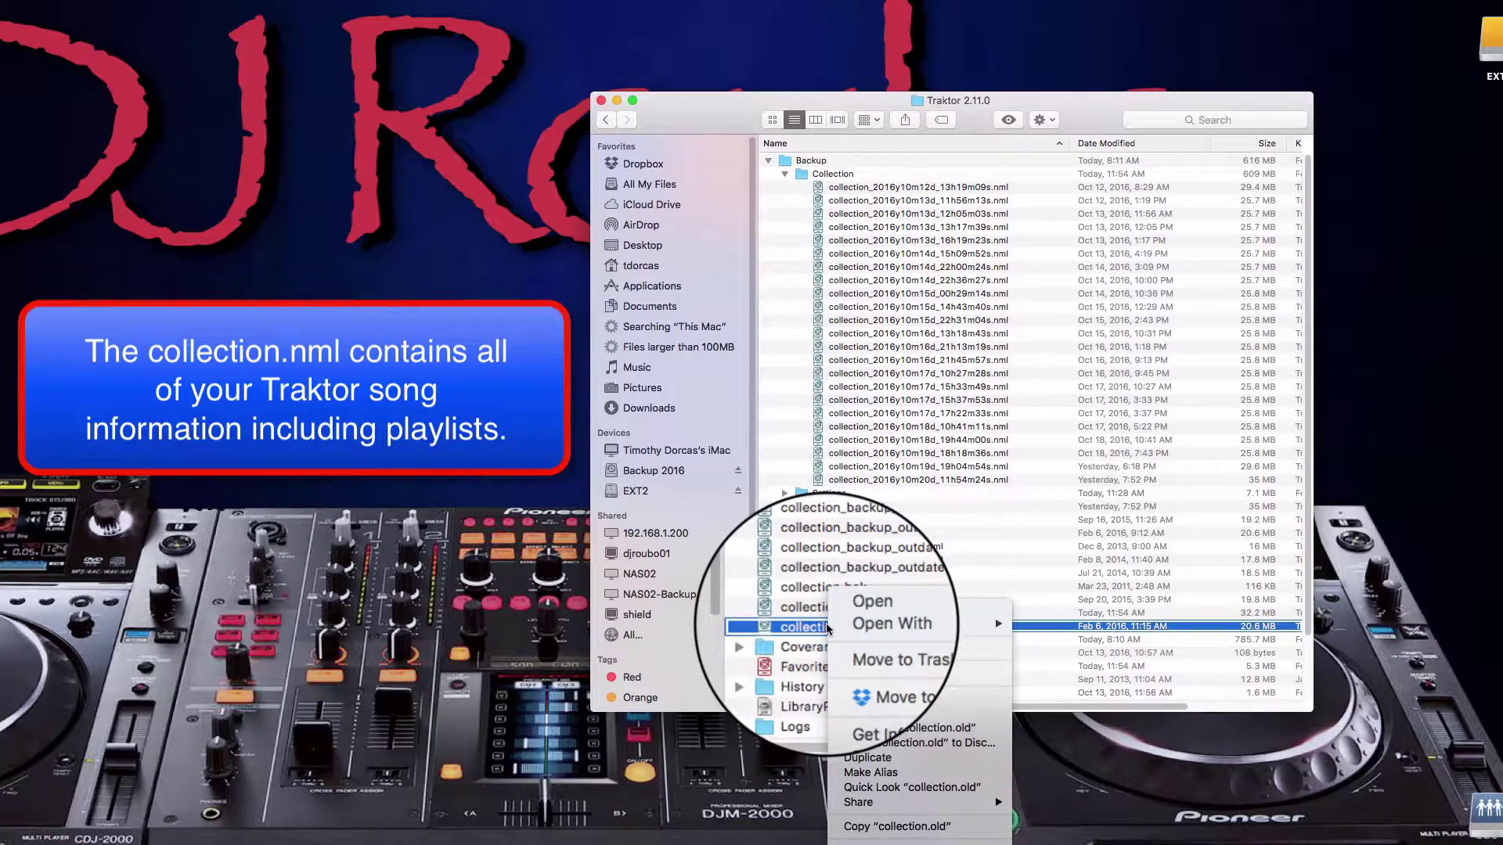
click(870, 648)
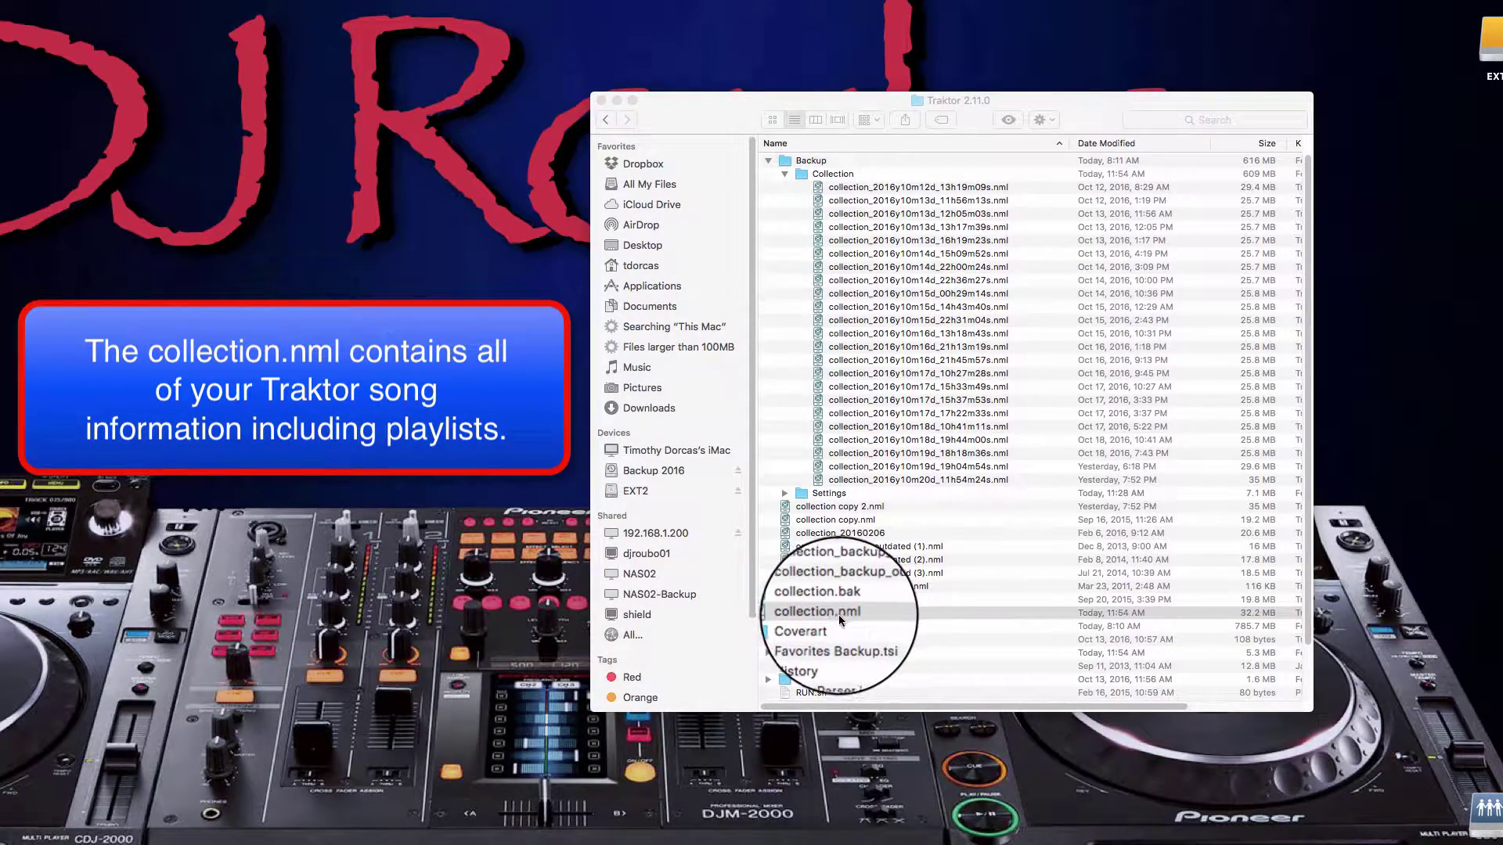
Rename collection.nml to collection.old
click(838, 614)
key(Return)
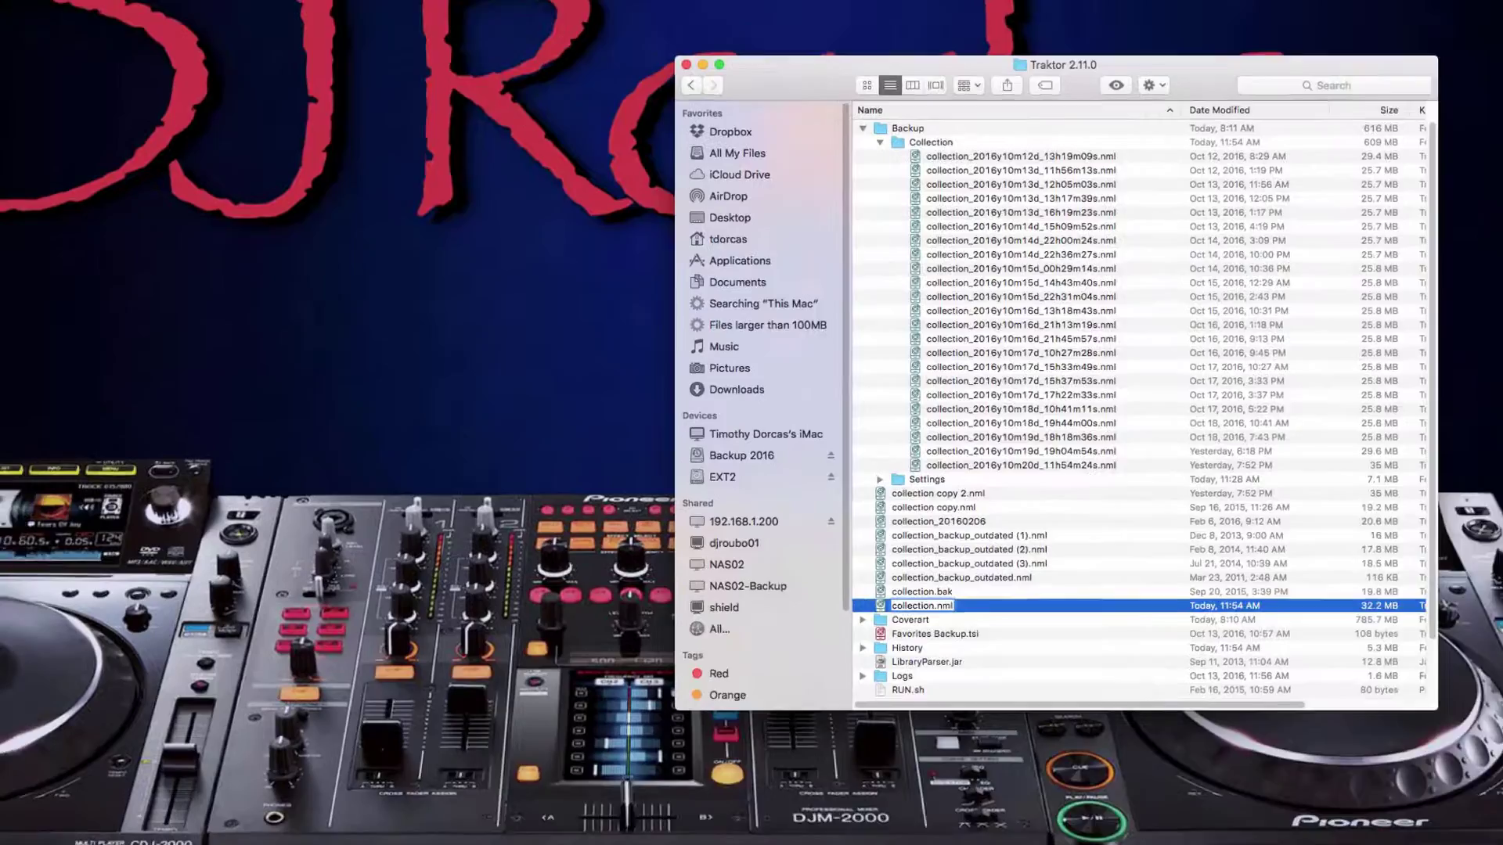
key(BackSpace)
key(BackSpace)
key(BackSpace)
text(old)
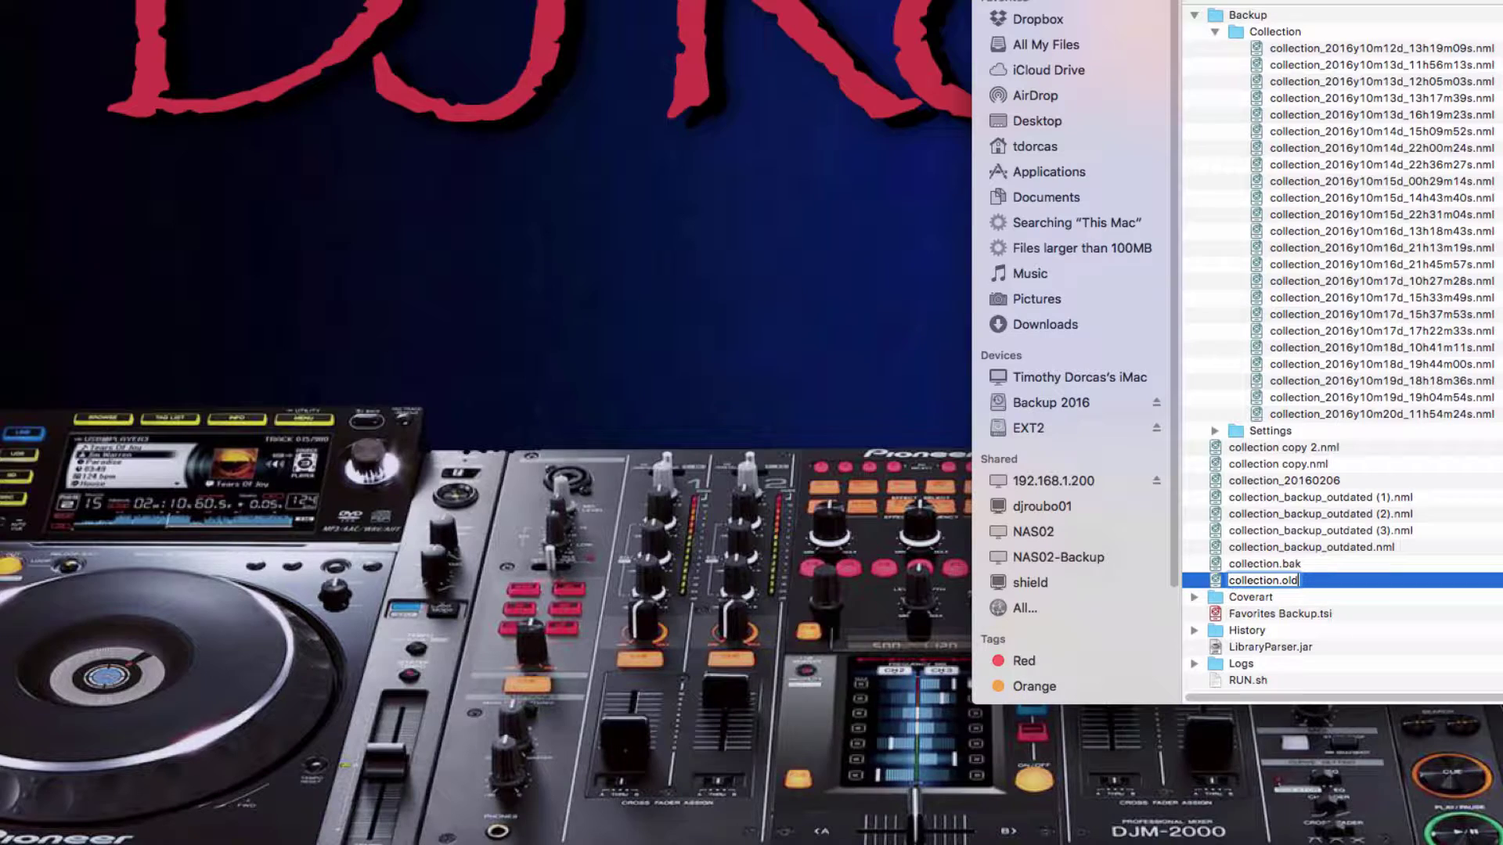
key(Return)
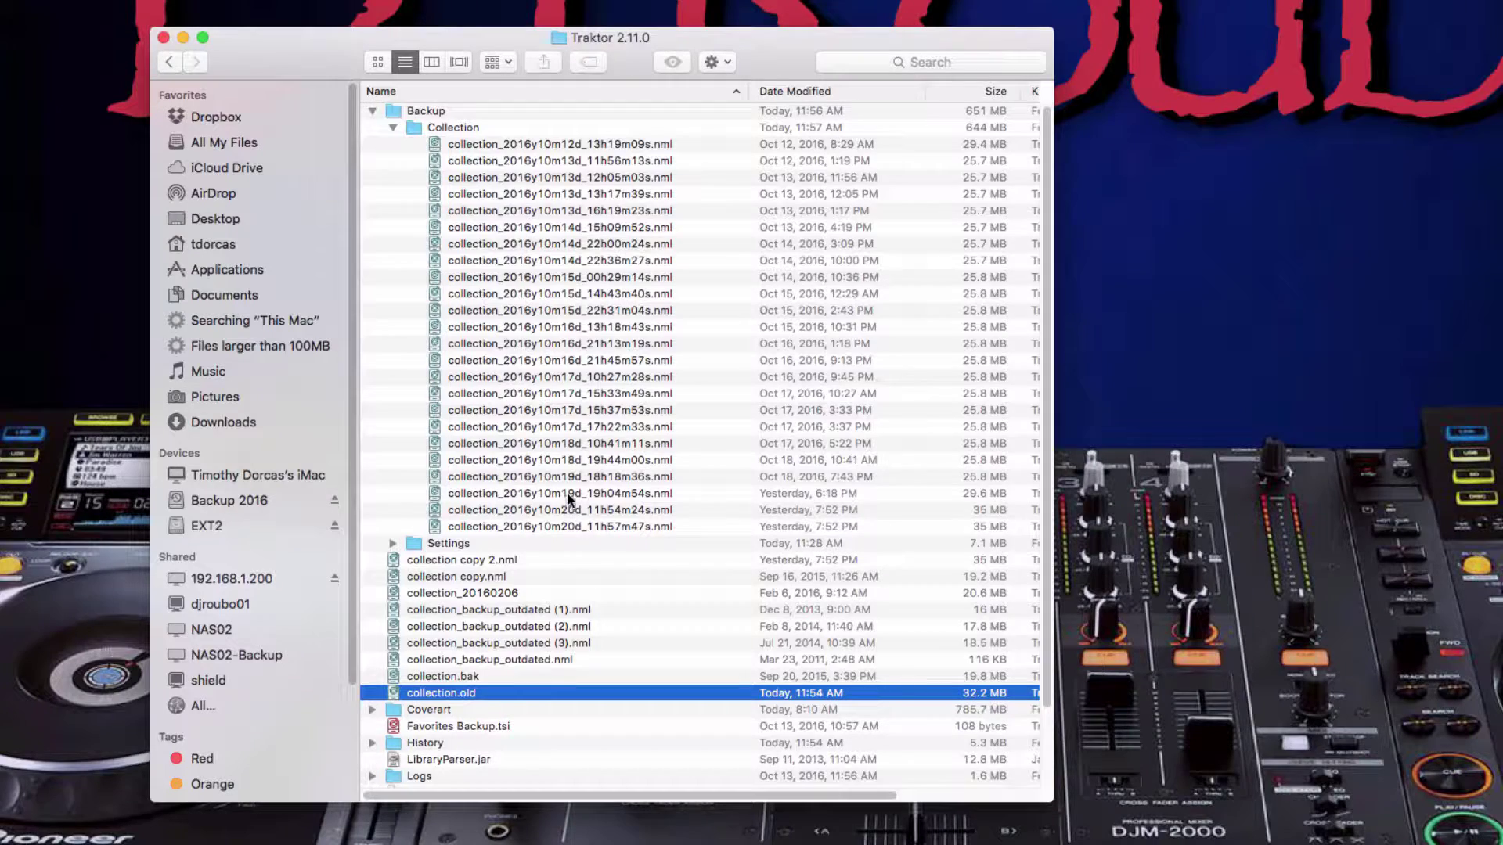
Duplicate the collection_2016y10m19d_19h04m54s.nml backup and move the copy into the main Traktor folder
click(565, 493)
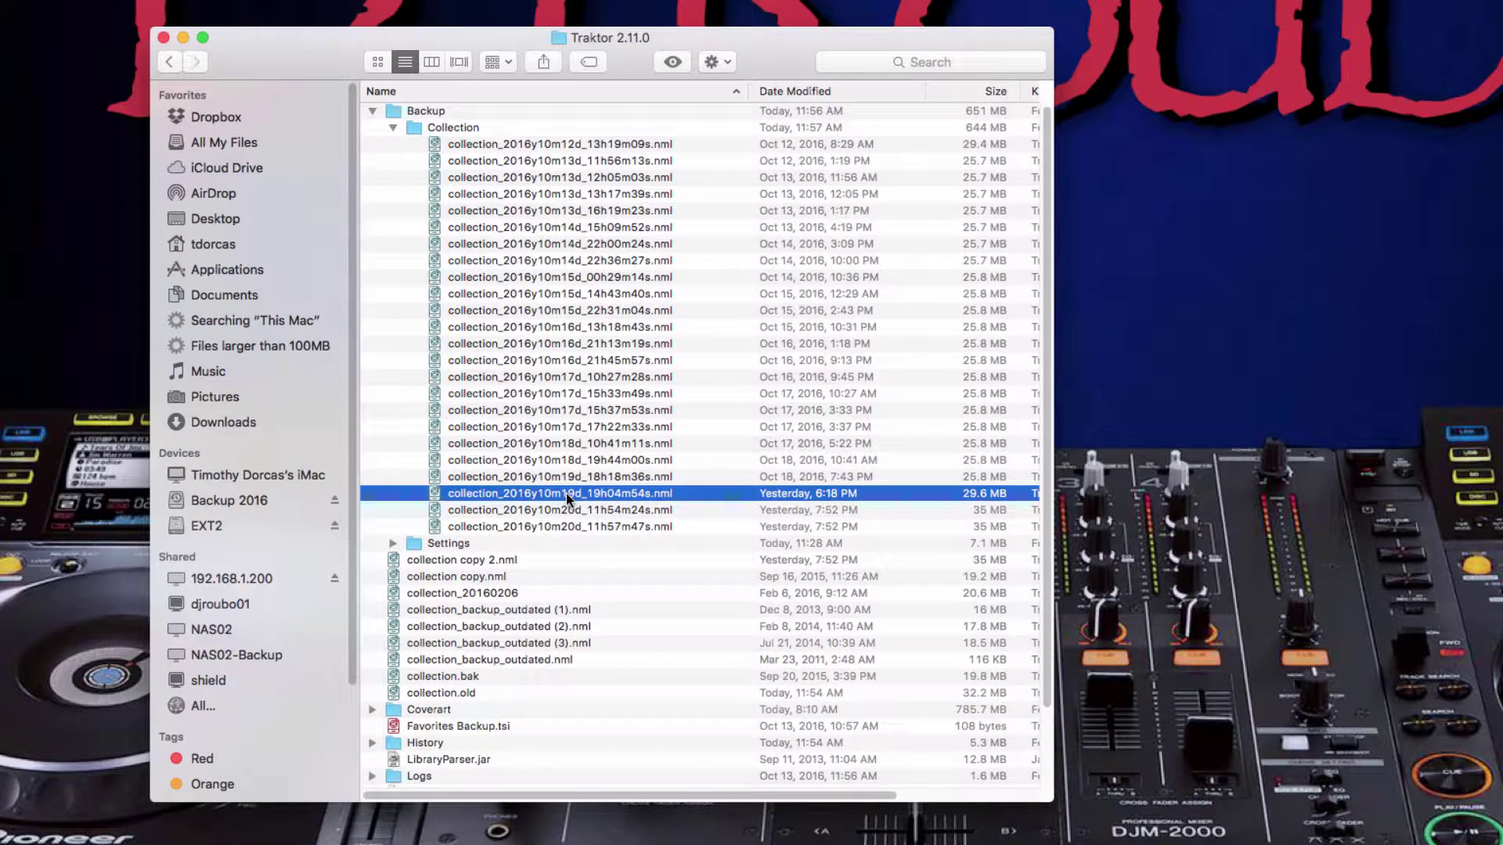
right_click(566, 493)
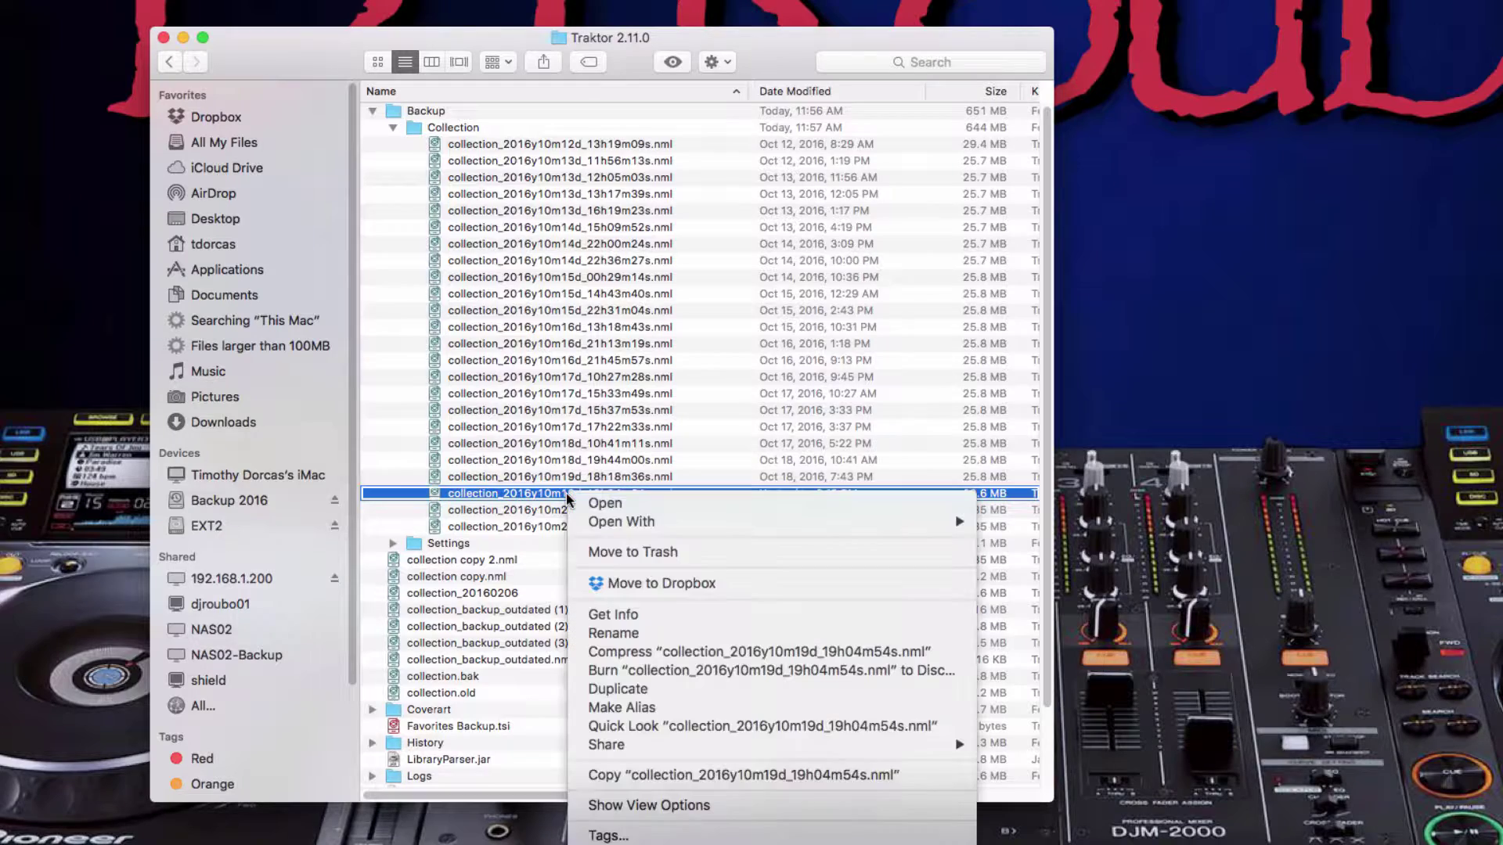
click(511, 524)
right_click(509, 498)
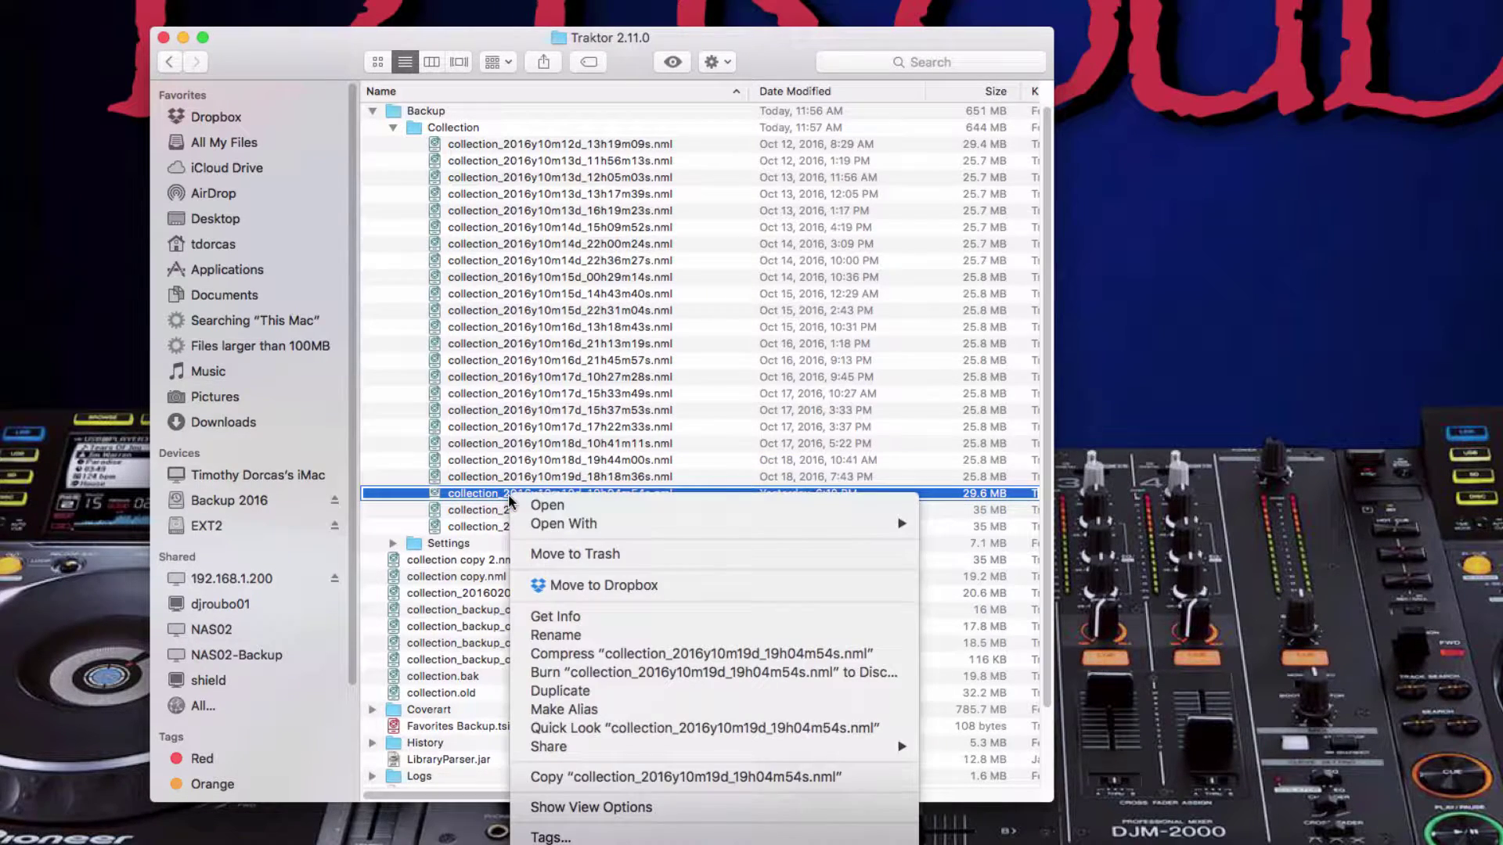
click(578, 688)
drag(530, 491, 495, 684)
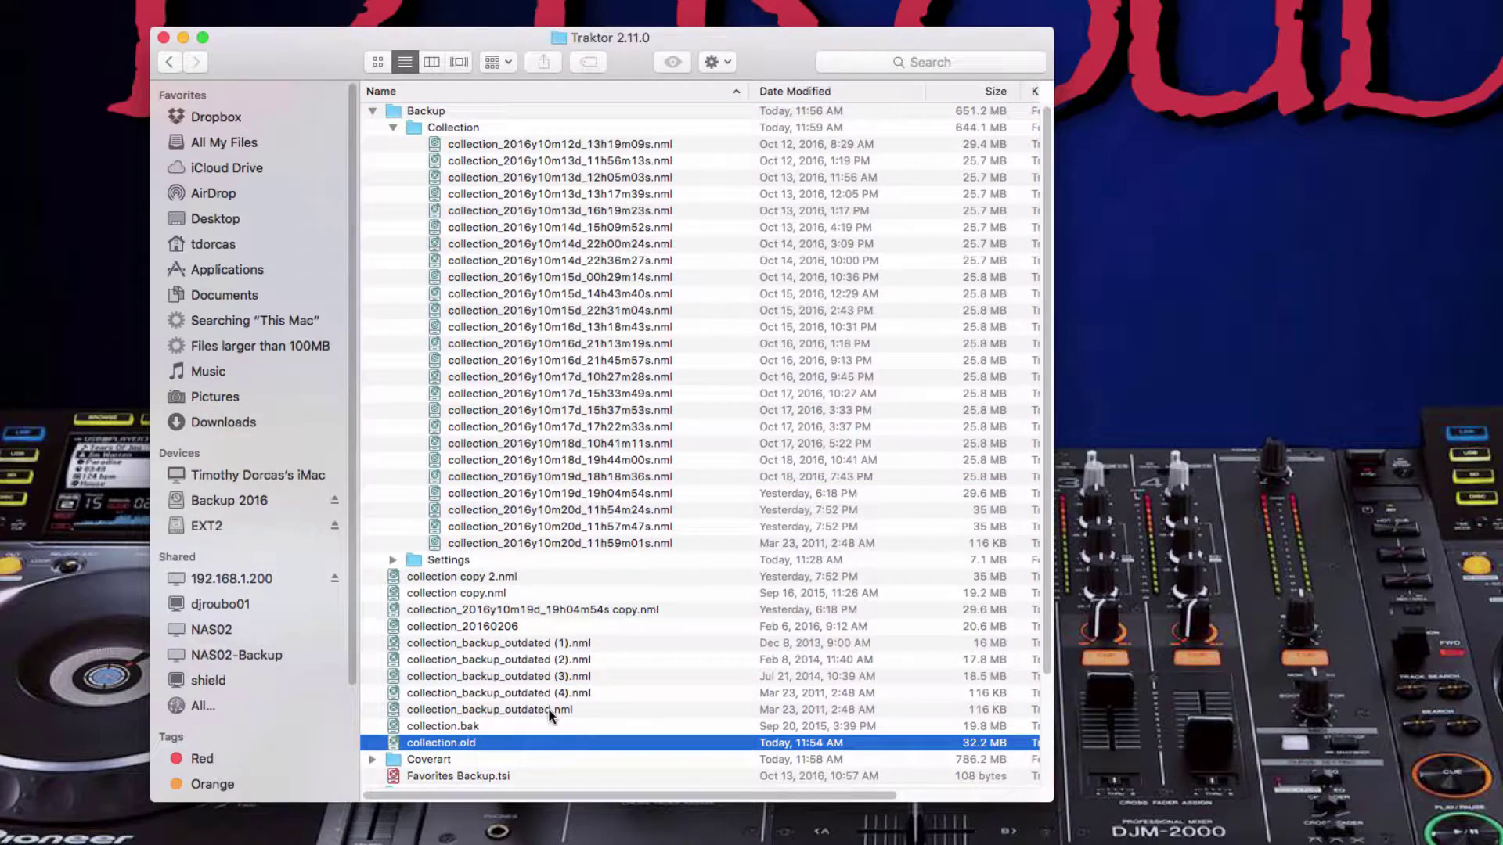
Rename the duplicated backup to collection.nml
click(538, 610)
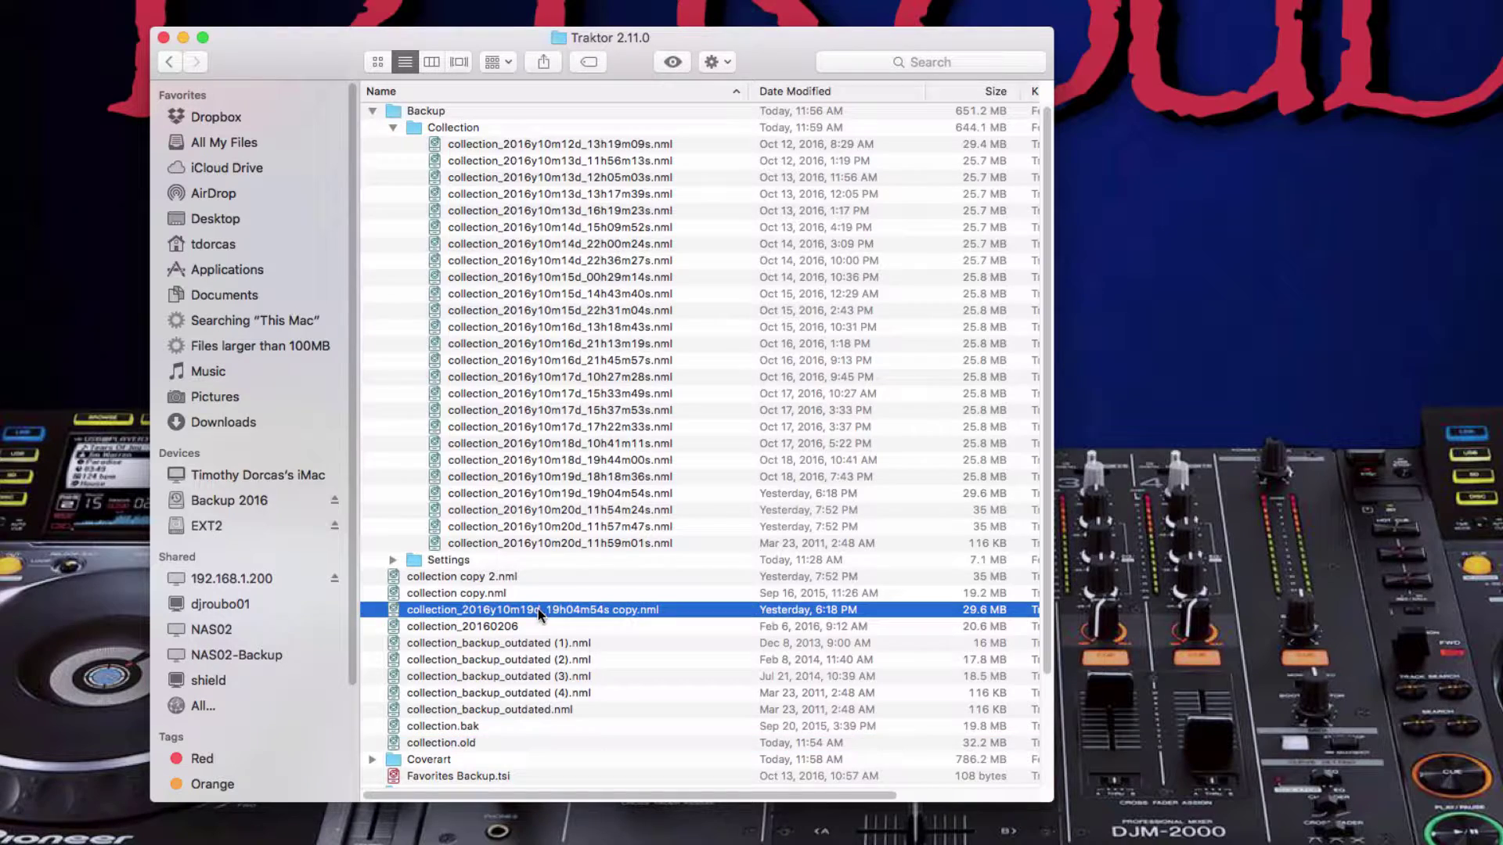
right_click(538, 609)
click(623, 705)
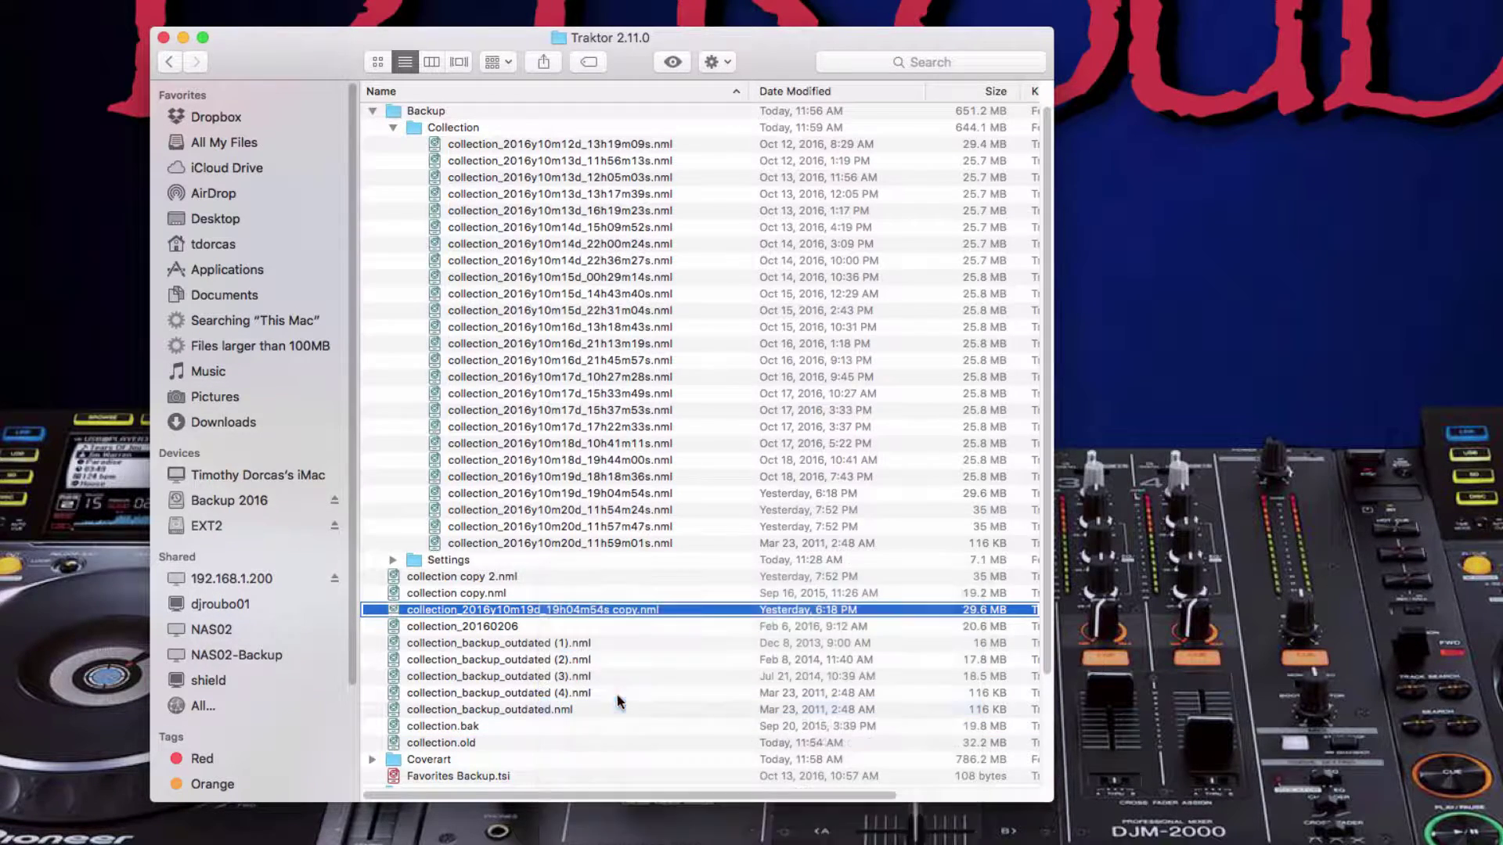
click(637, 610)
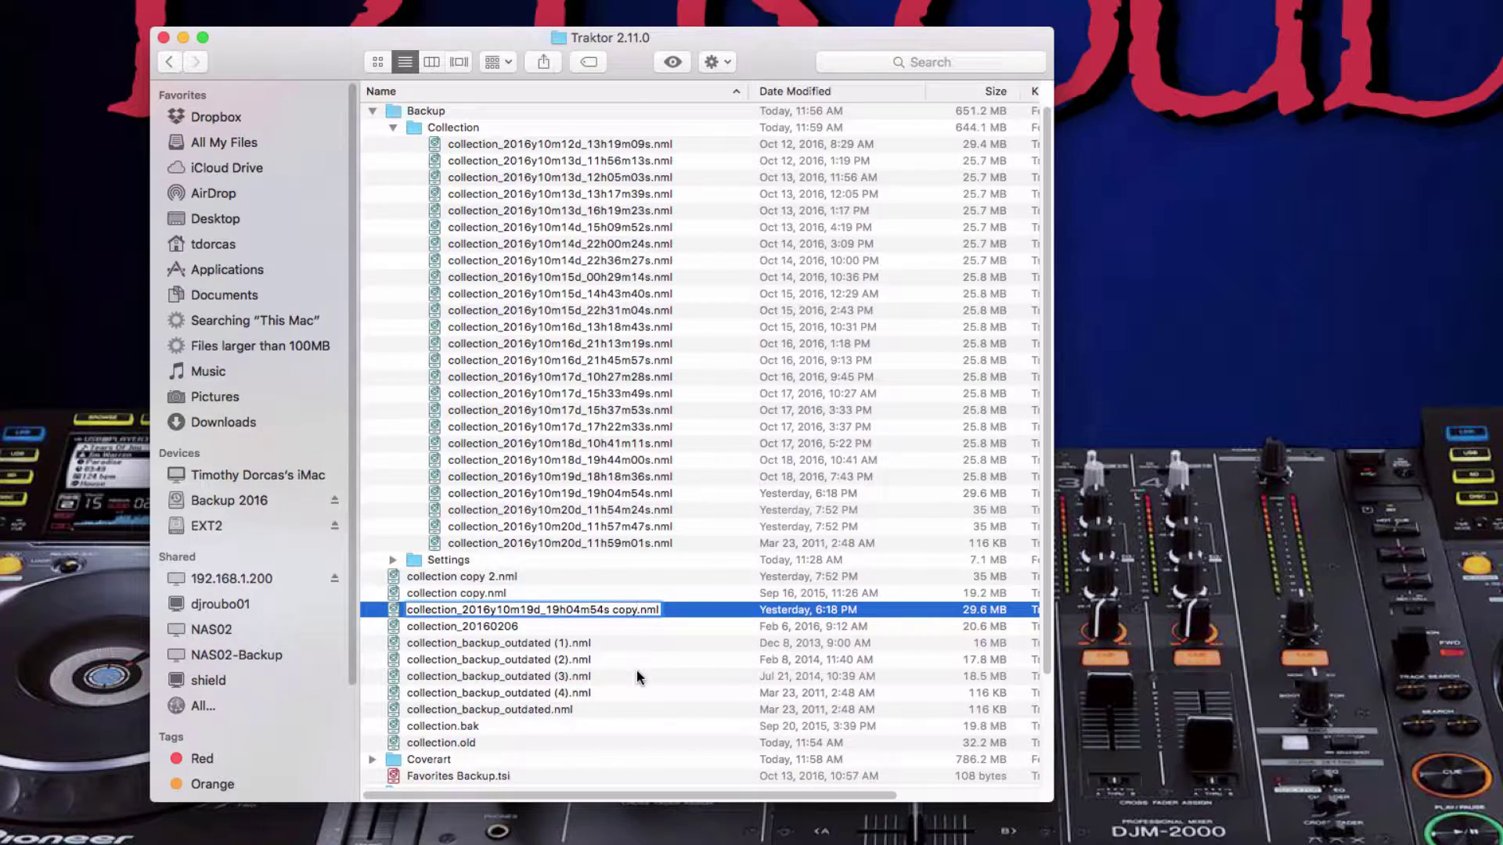
key(BackSpace)
key(BackSpace)
key(BackSpace)
key(BackSpace)
key(BackSpace)
key(BackSpace)
key(BackSpace)
key(BackSpace)
key(BackSpace)
key(BackSpace)
key(BackSpace)
key(BackSpace)
key(BackSpace)
key(BackSpace)
key(BackSpace)
key(BackSpace)
key(BackSpace)
key(BackSpace)
key(BackSpace)
key(BackSpace)
key(BackSpace)
key(BackSpace)
key(BackSpace)
key(BackSpace)
key(BackSpace)
key(BackSpace)
key(BackSpace)
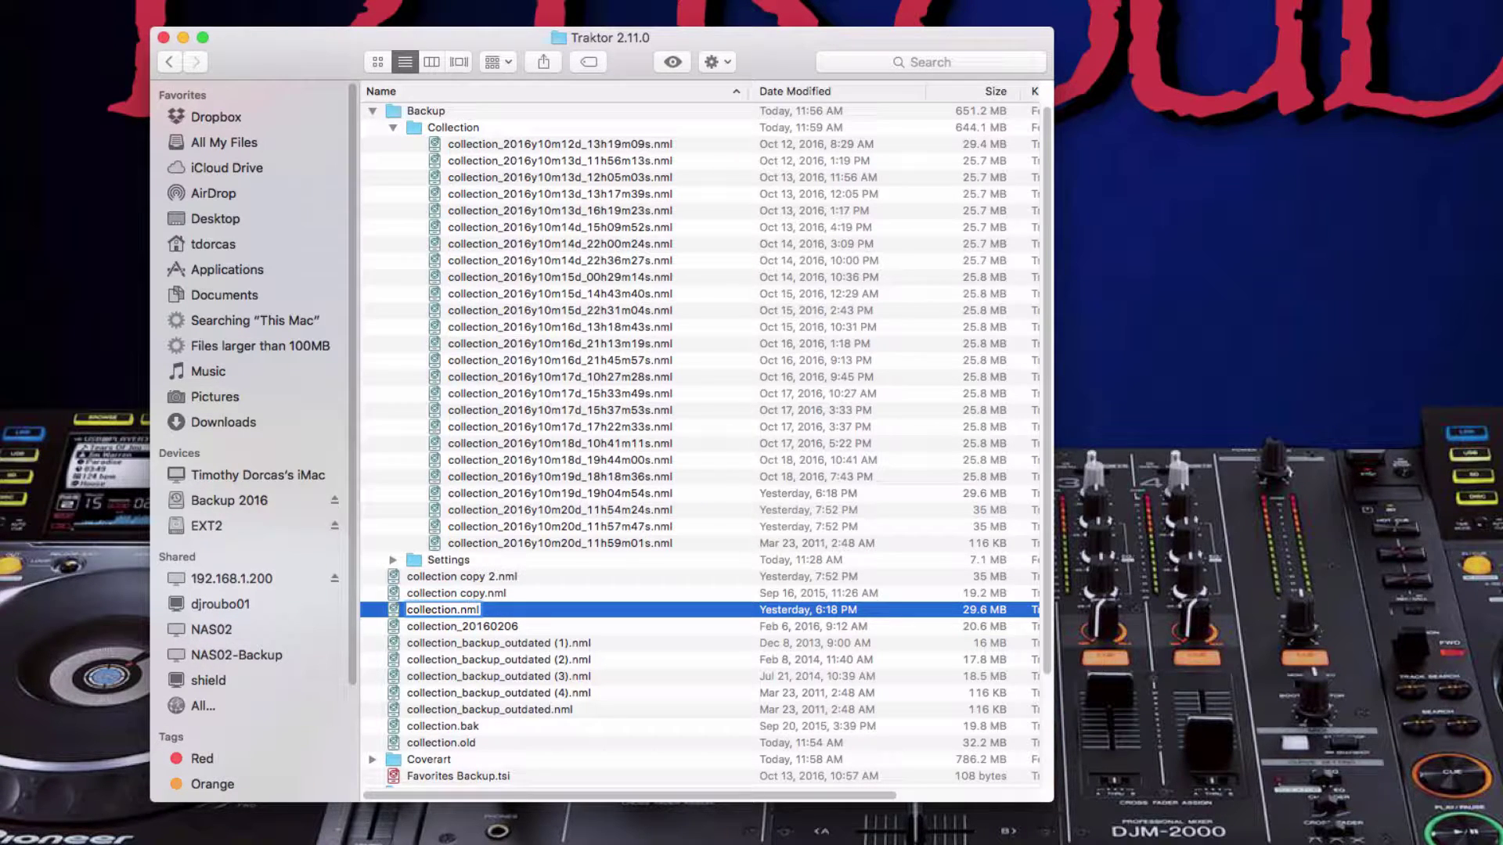
key(Return)
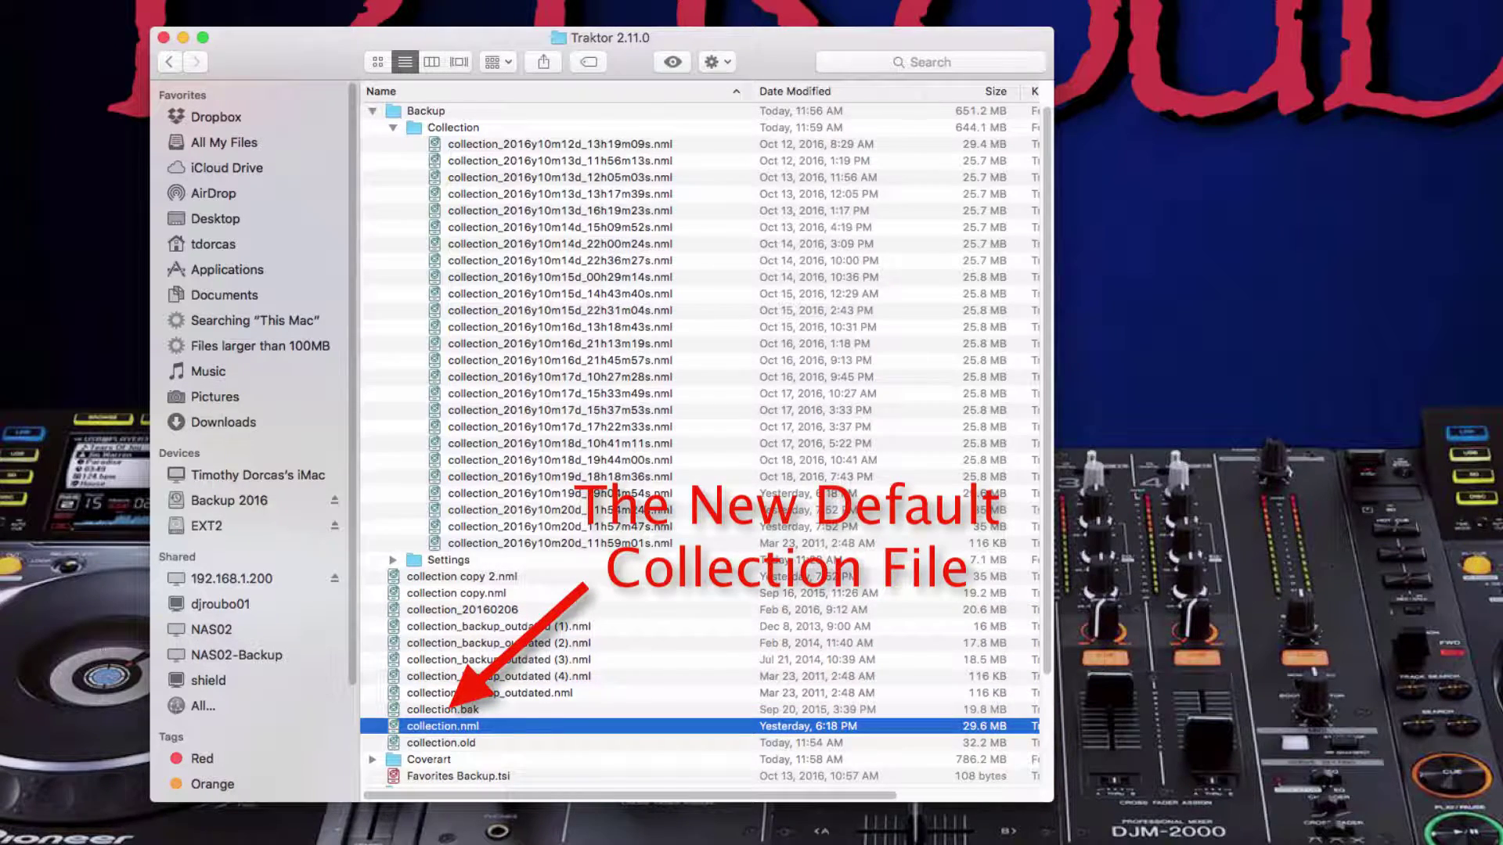
Open collection.nml in Traktor and expand the 2014 playlist folder
double_click(395, 726)
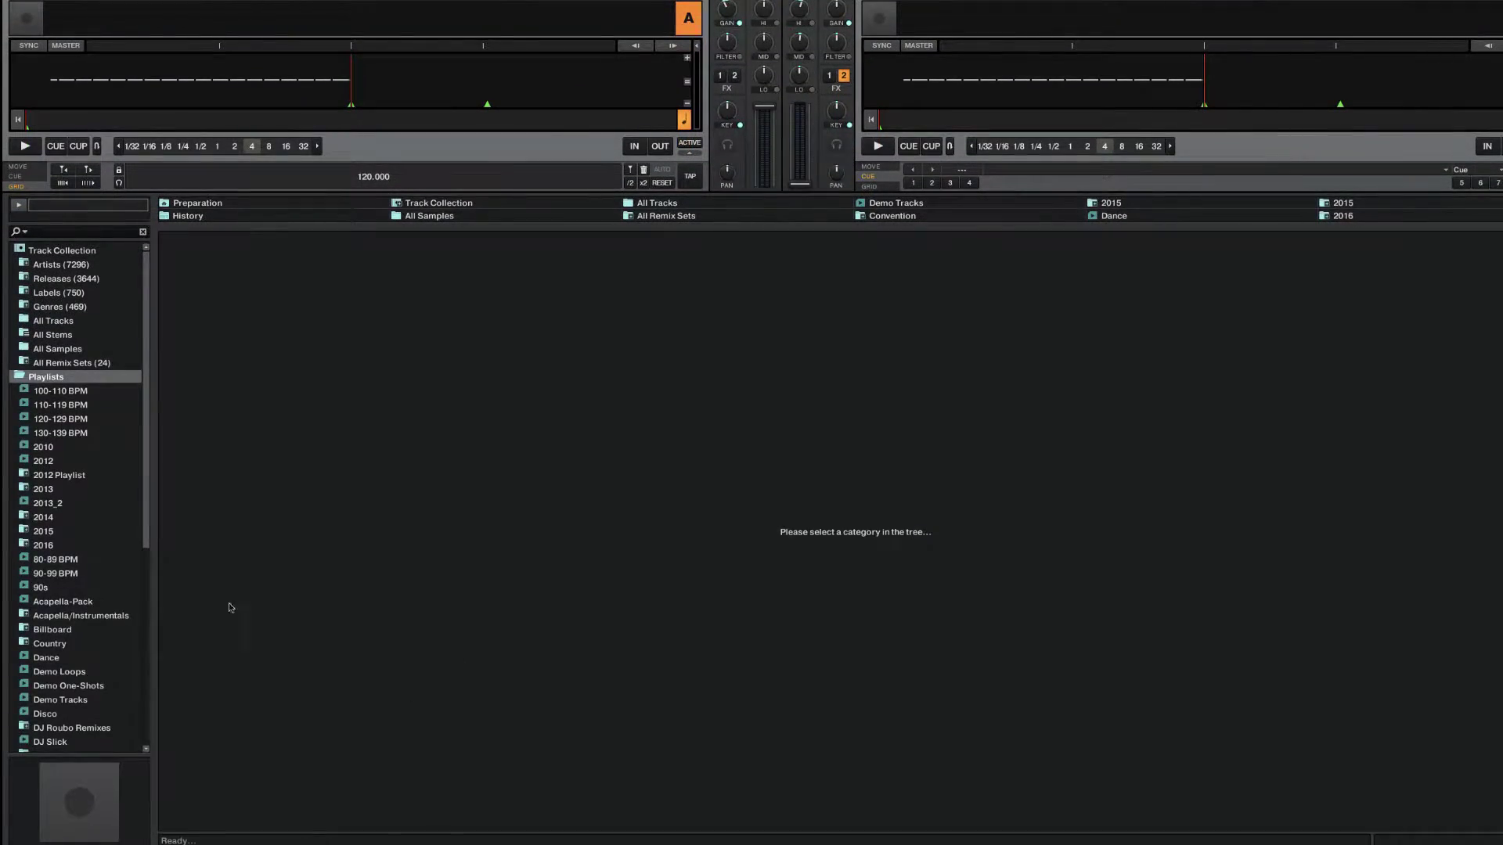
click(43, 517)
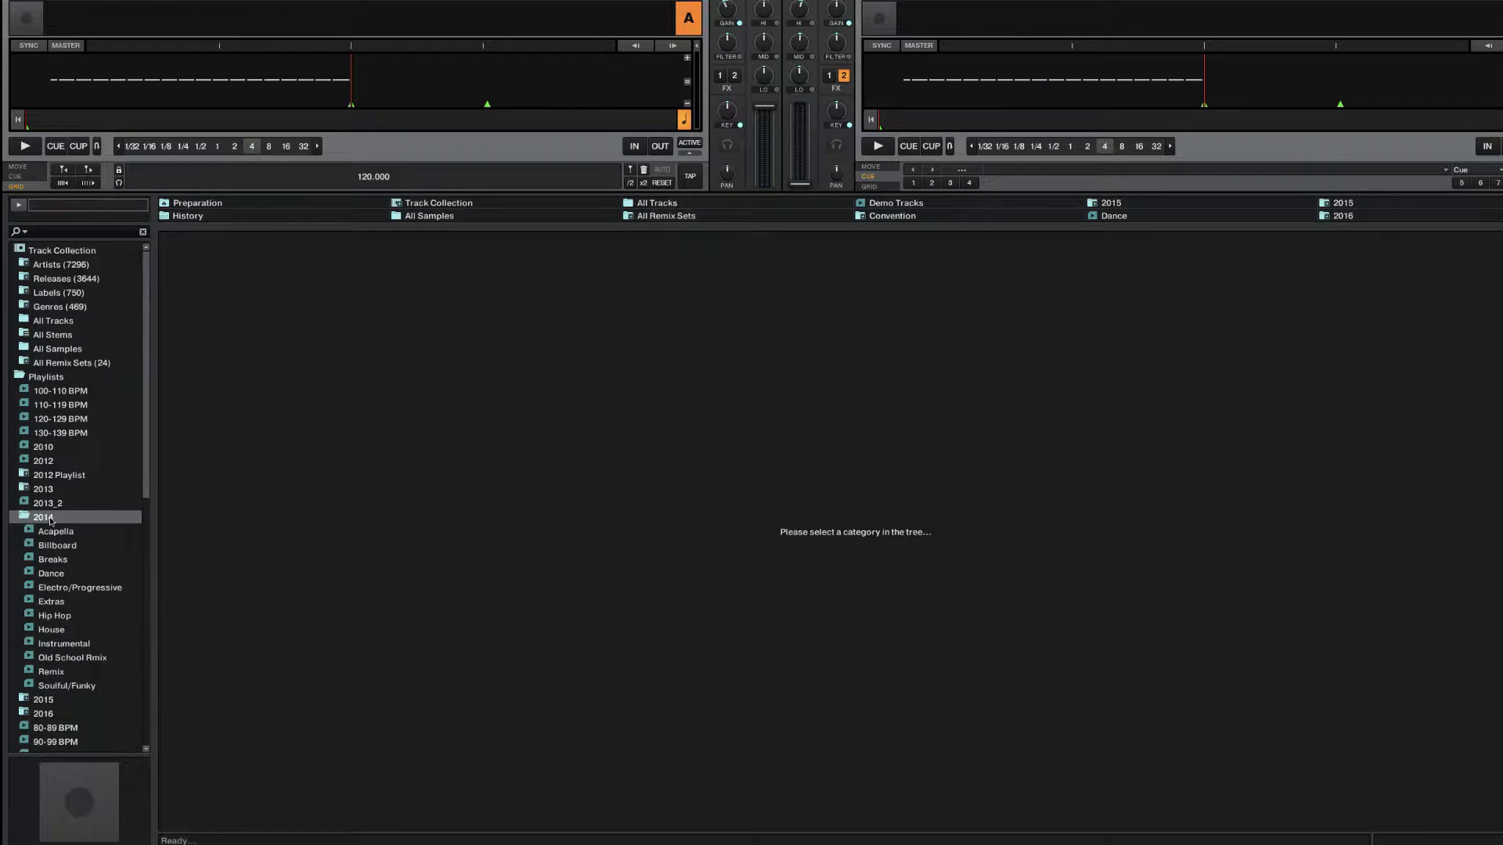
Check that the Extras, Acapella, Breaks and Dance playlists show their tracks again
click(43, 601)
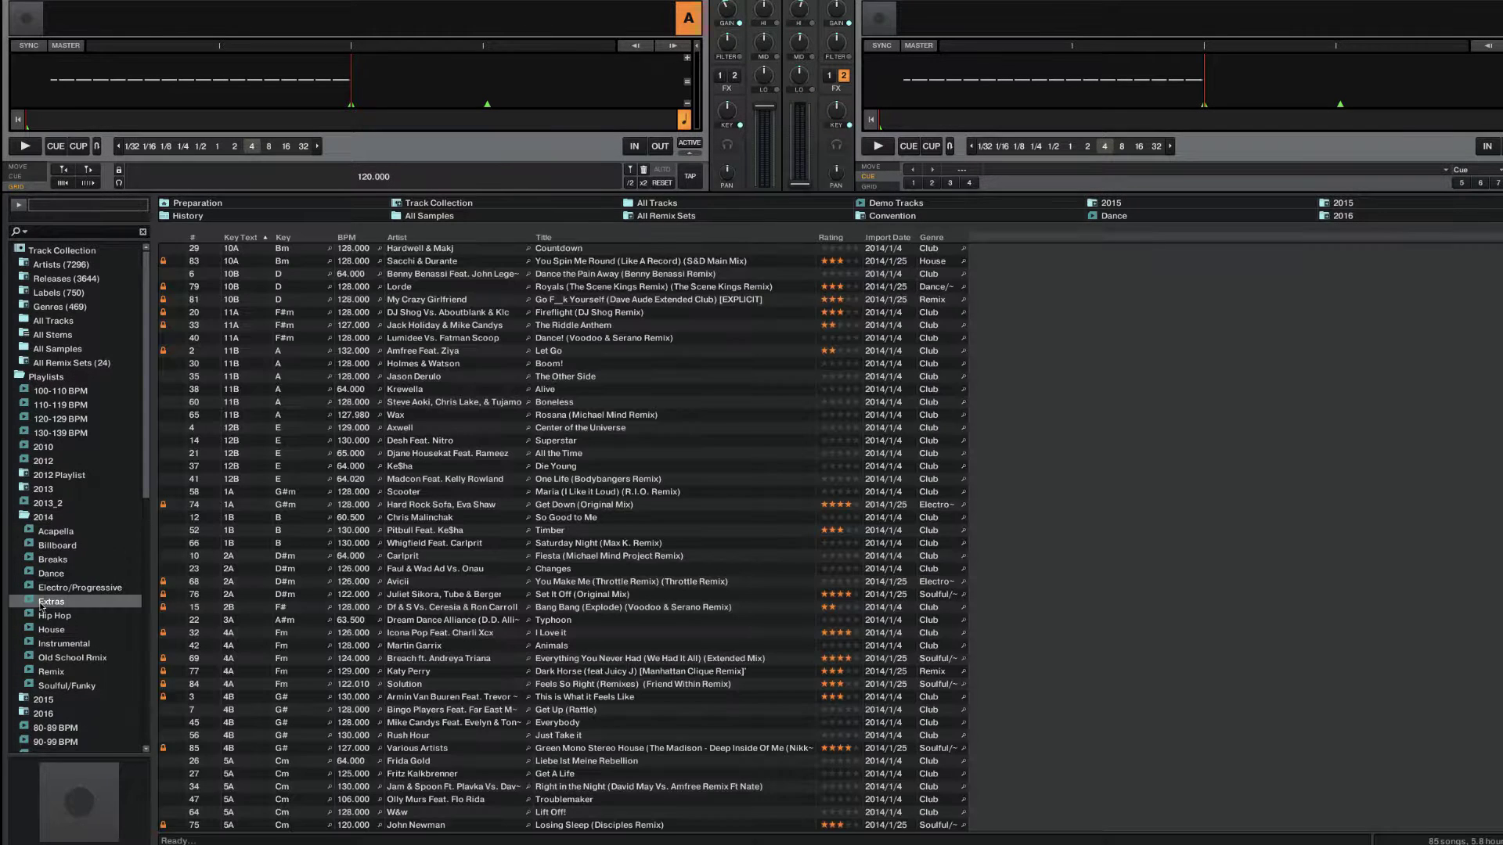
click(53, 532)
click(53, 559)
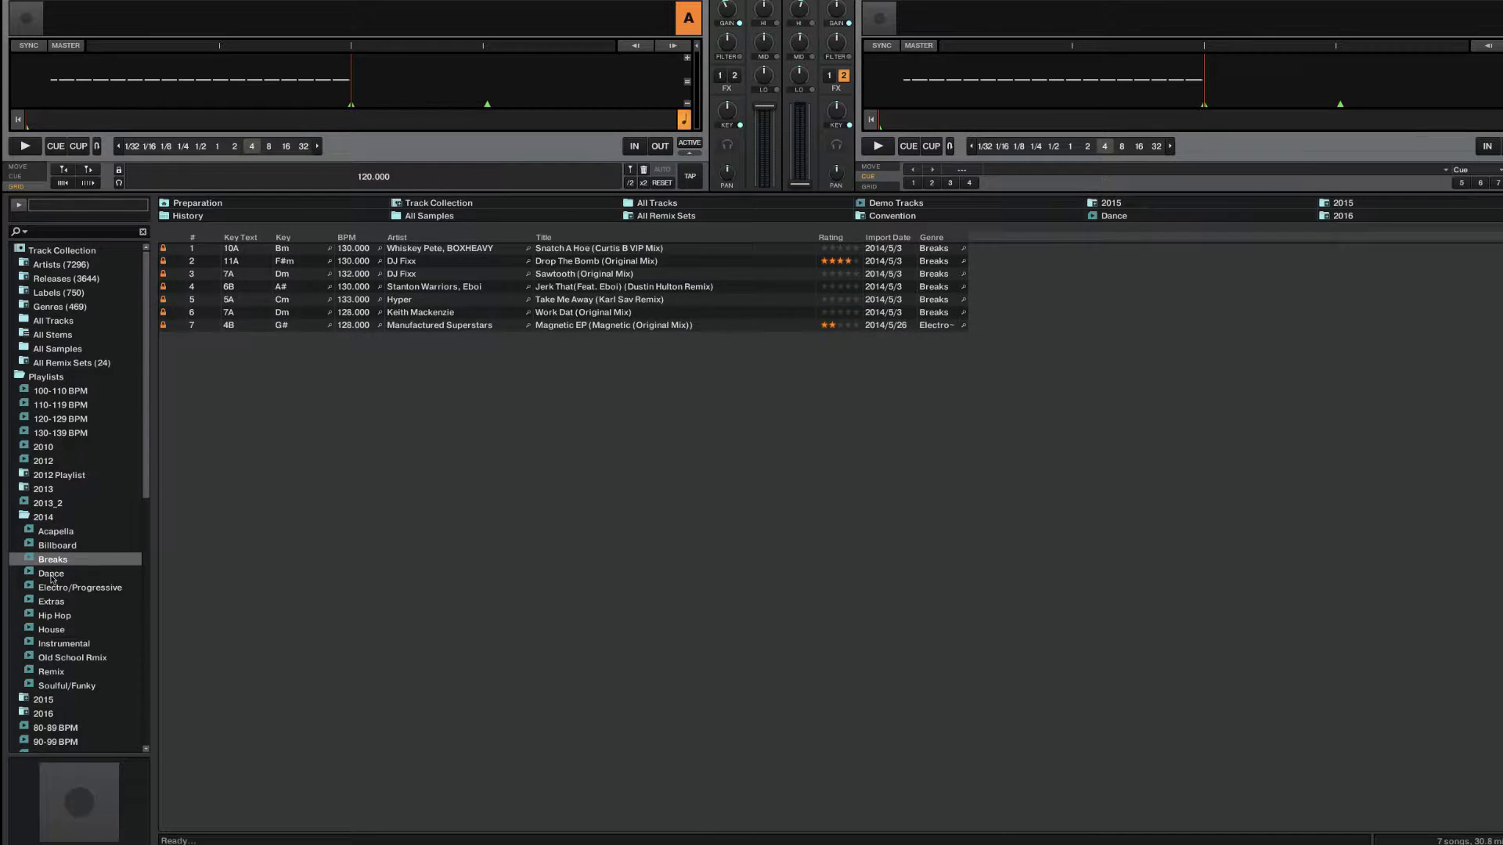
click(52, 575)
scroll(79, 597, down, 4)
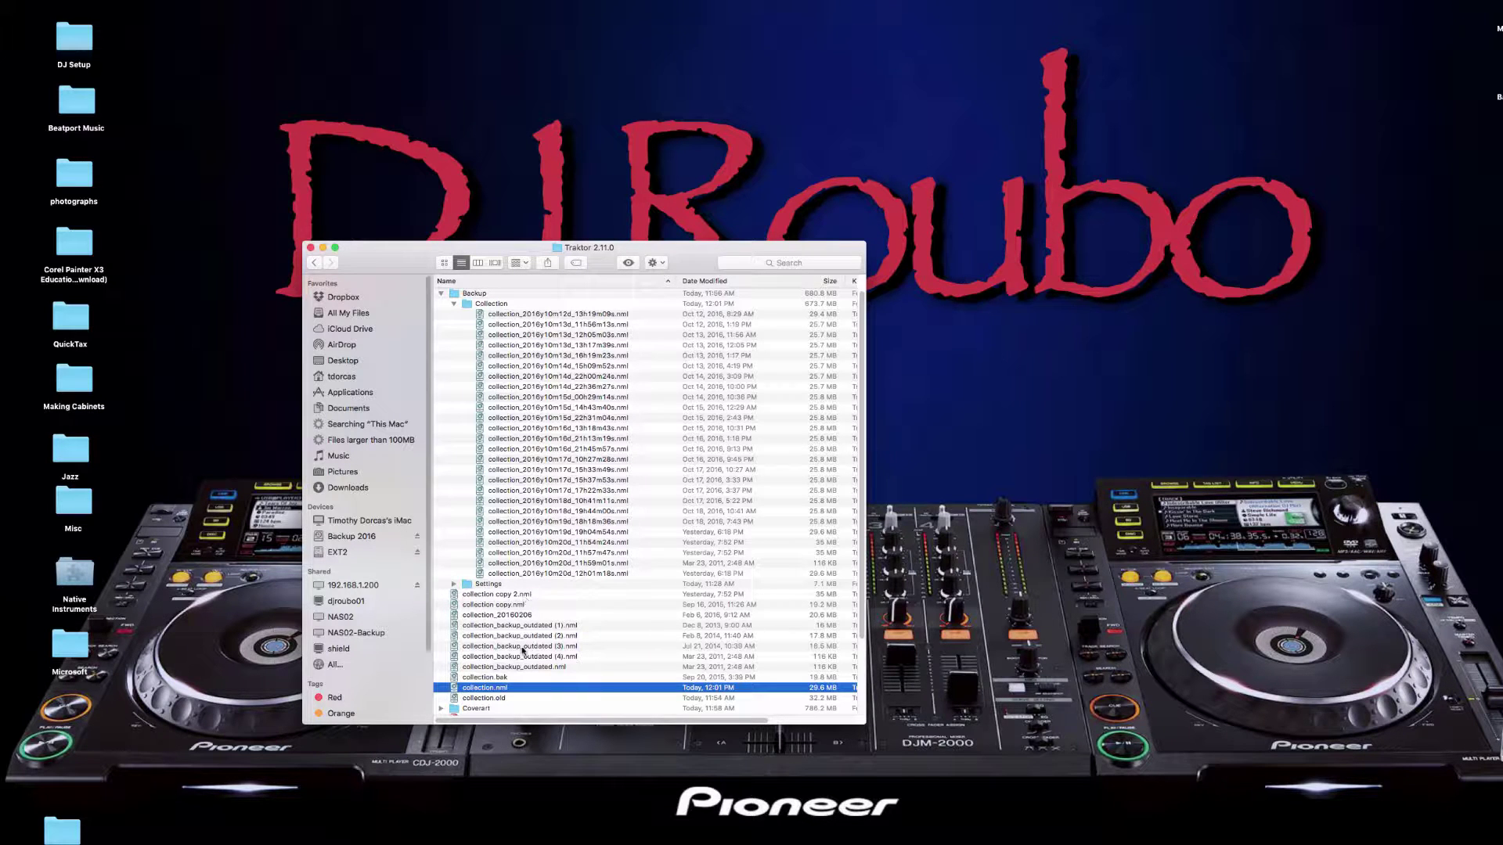
Collapse the Collection backup folder and compare the 29.6 MB collection.nml with the 32.2 MB collection.old
click(491, 699)
click(485, 689)
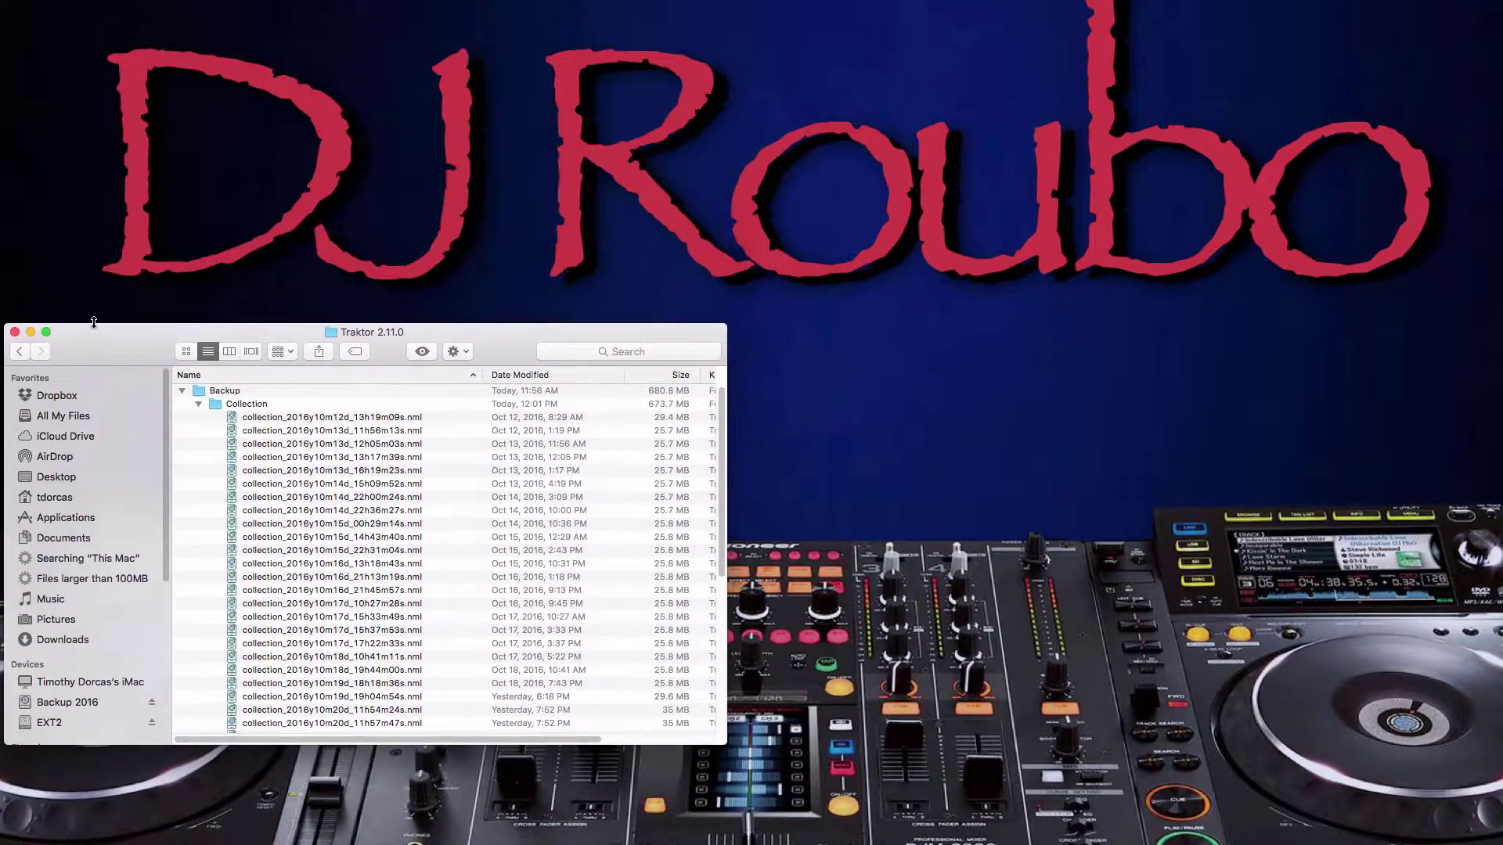
drag(102, 355, 102, 309)
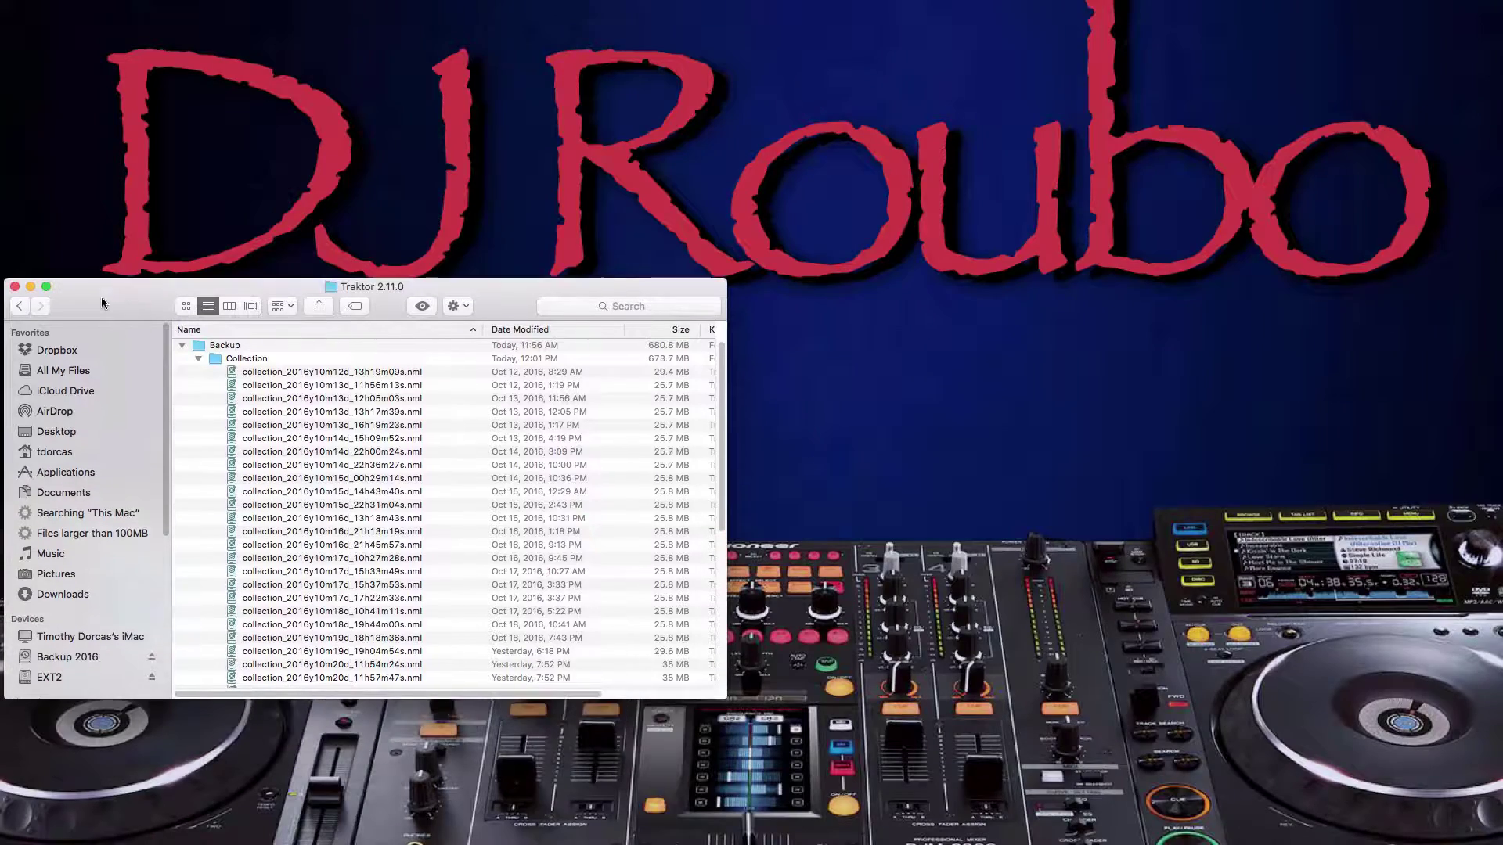
click(199, 360)
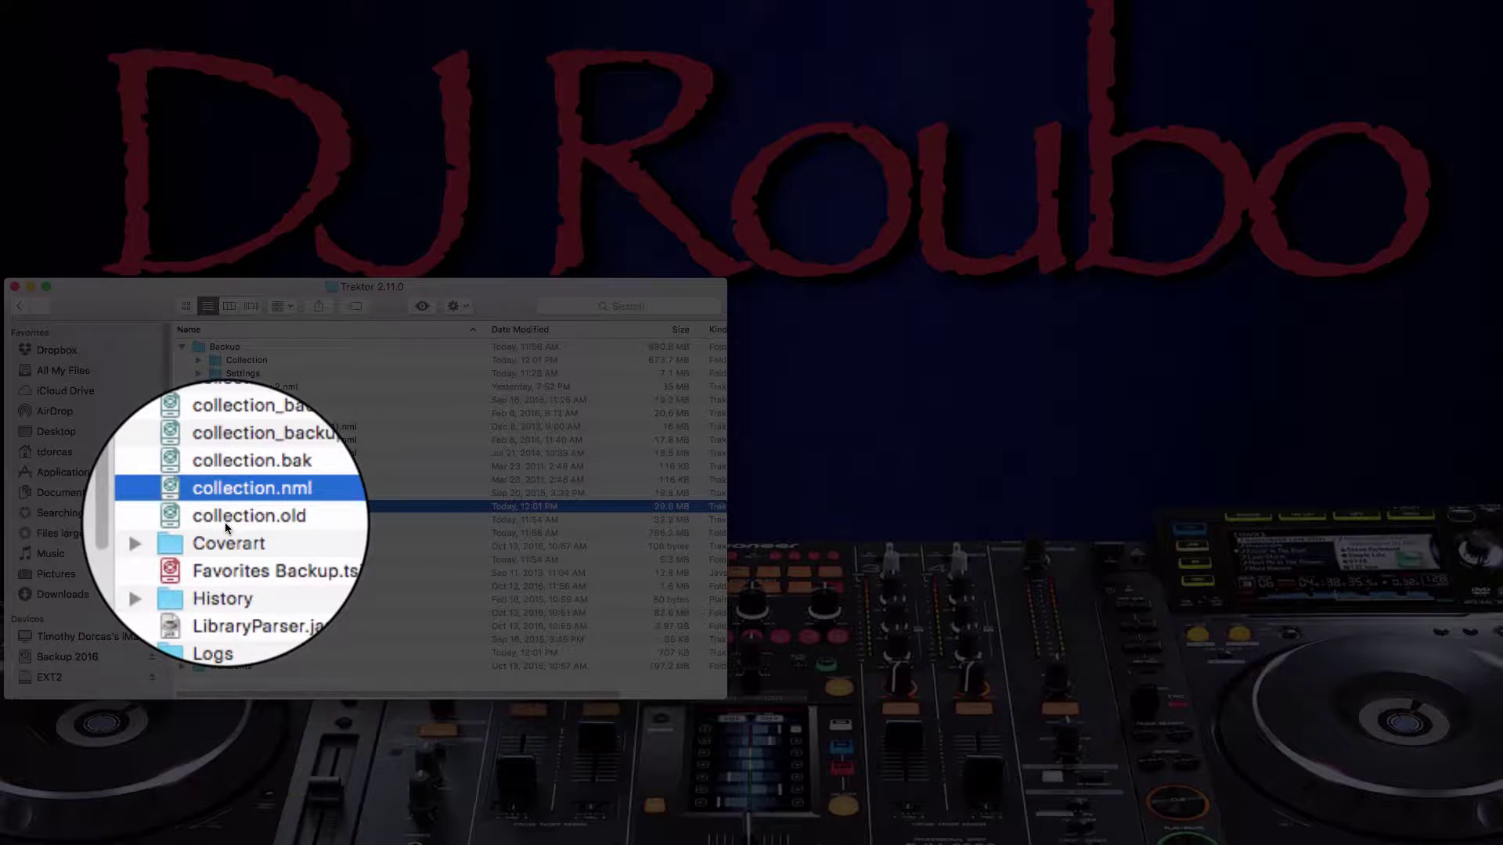
click(225, 521)
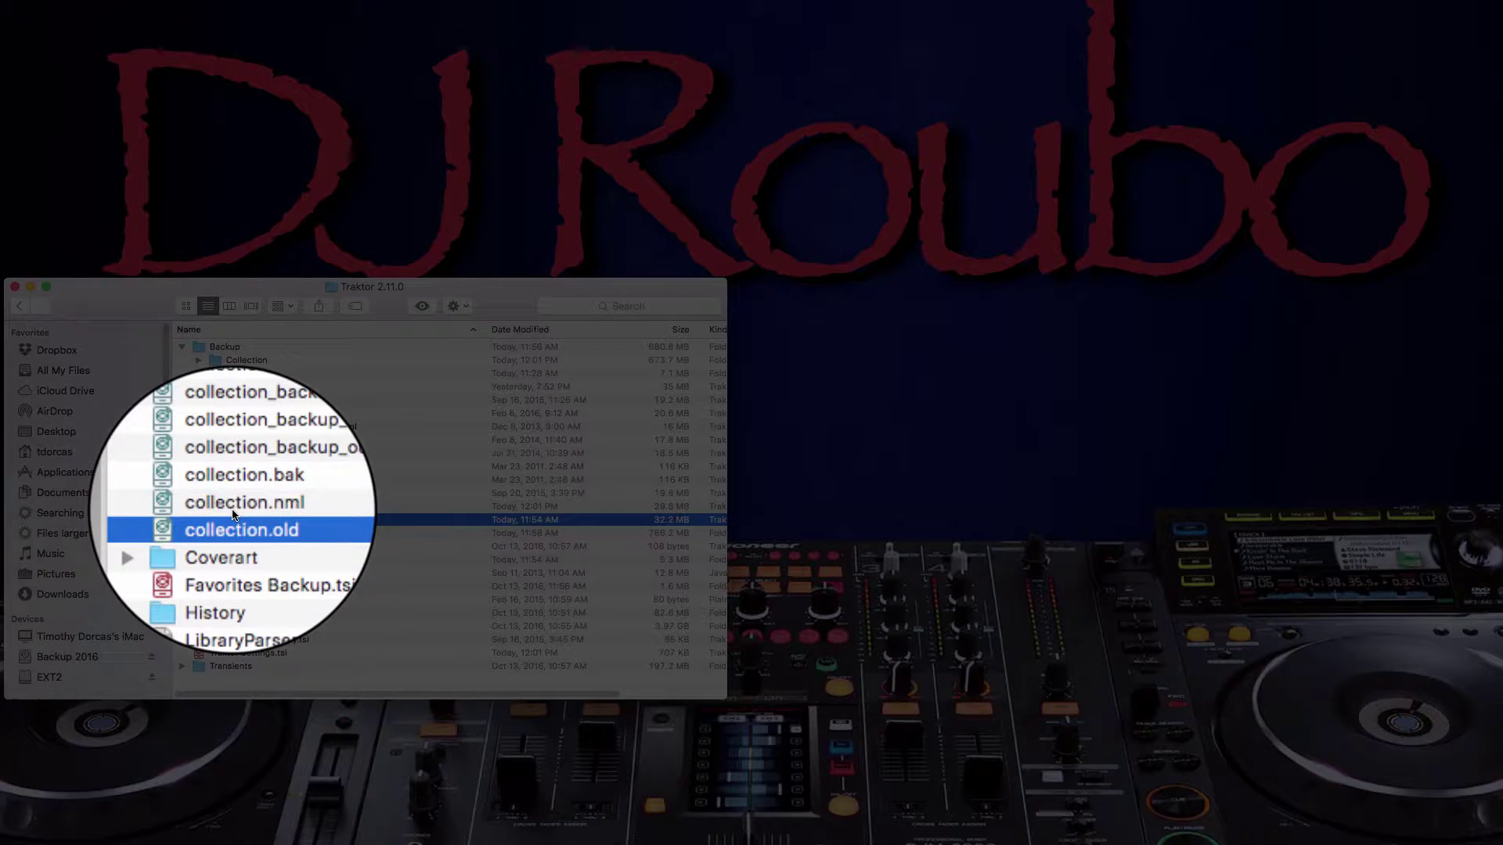
click(231, 508)
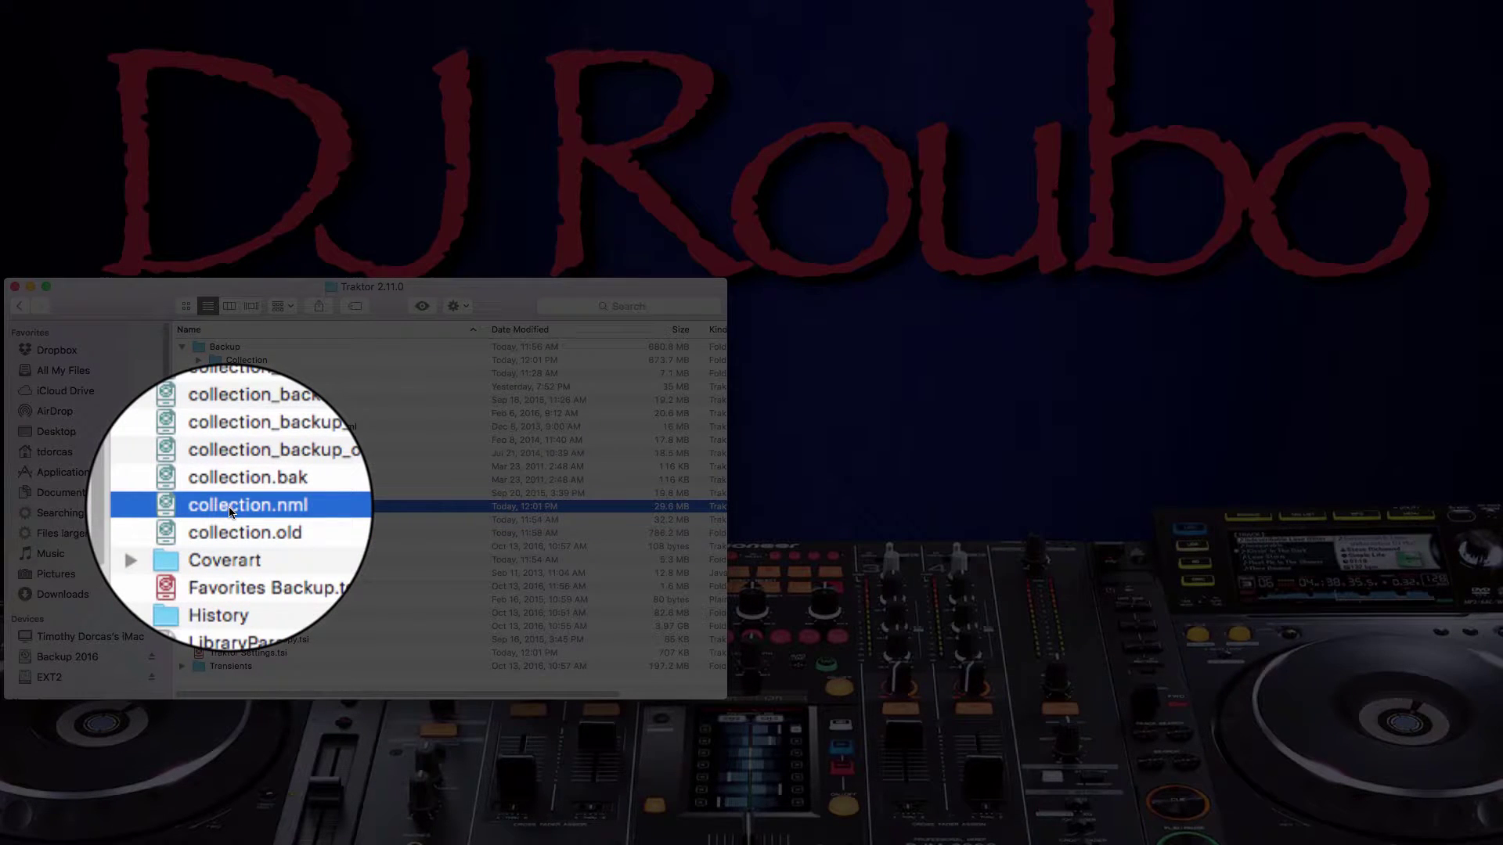